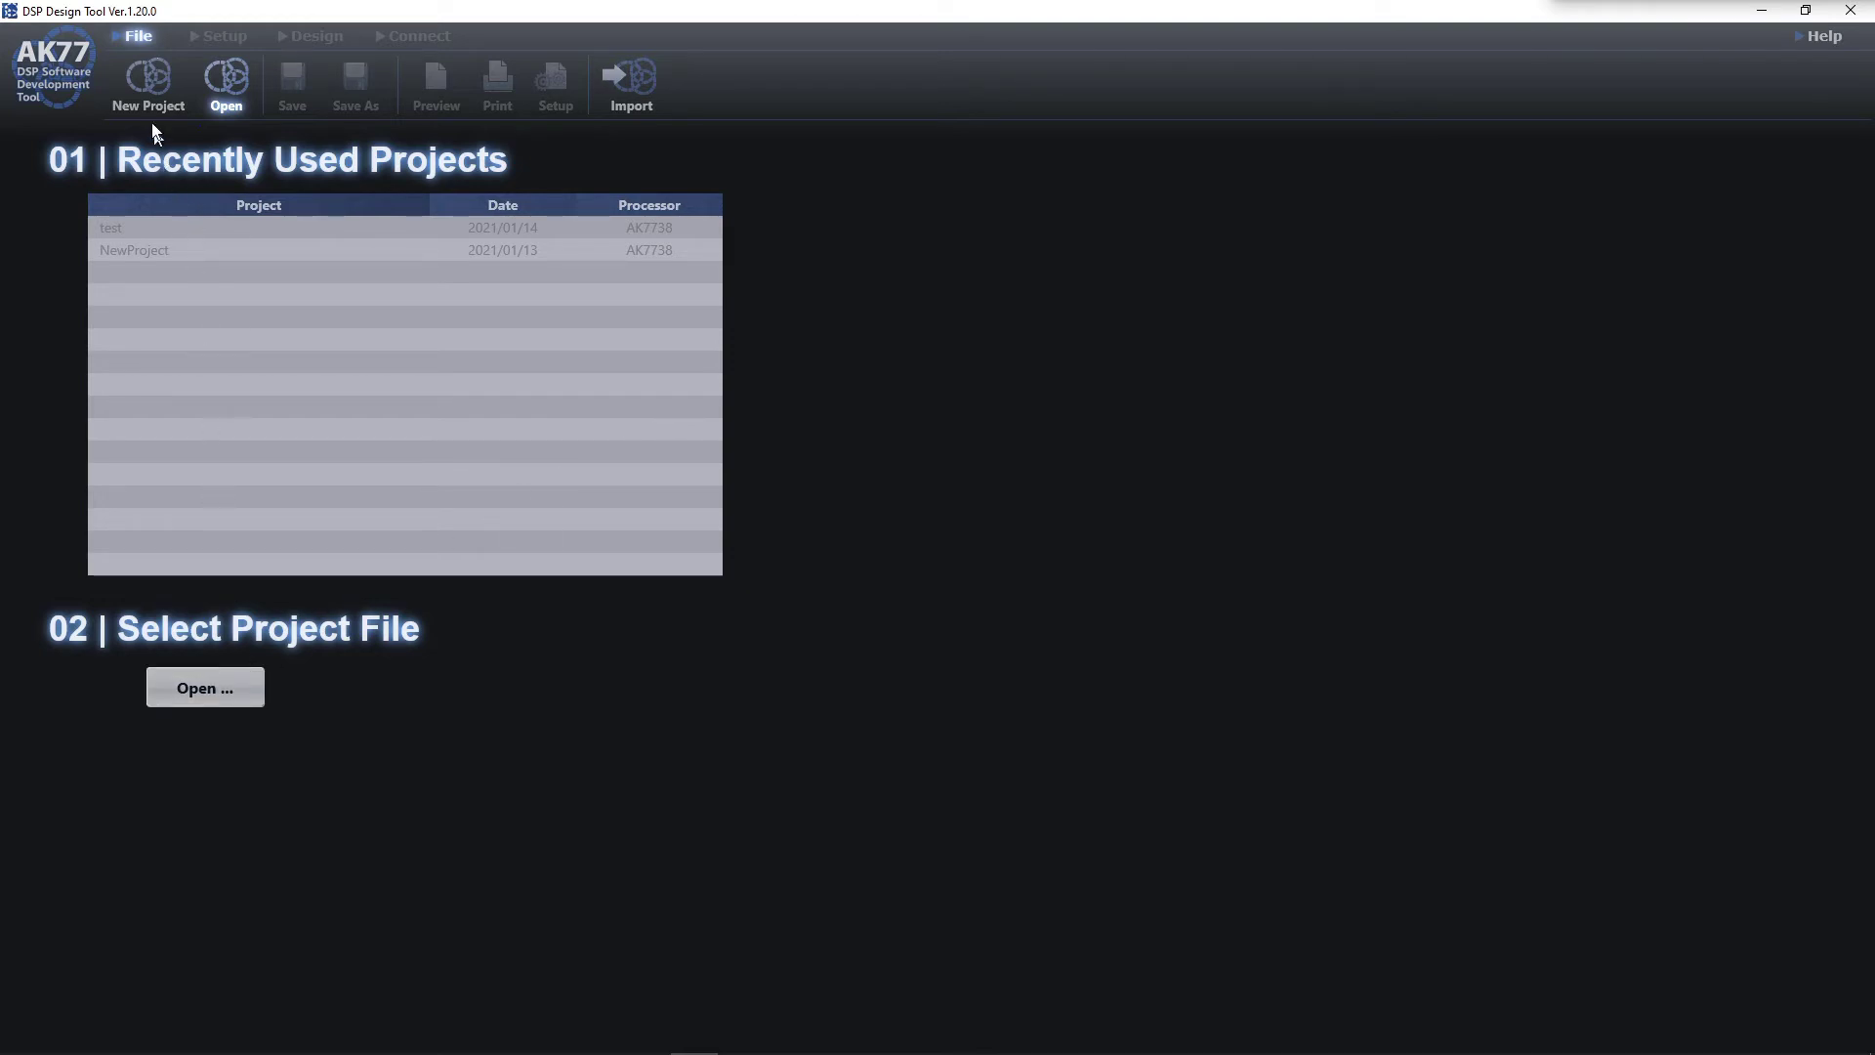
Create a new project named test for the AK7738 DSP device.
left_click(149, 88)
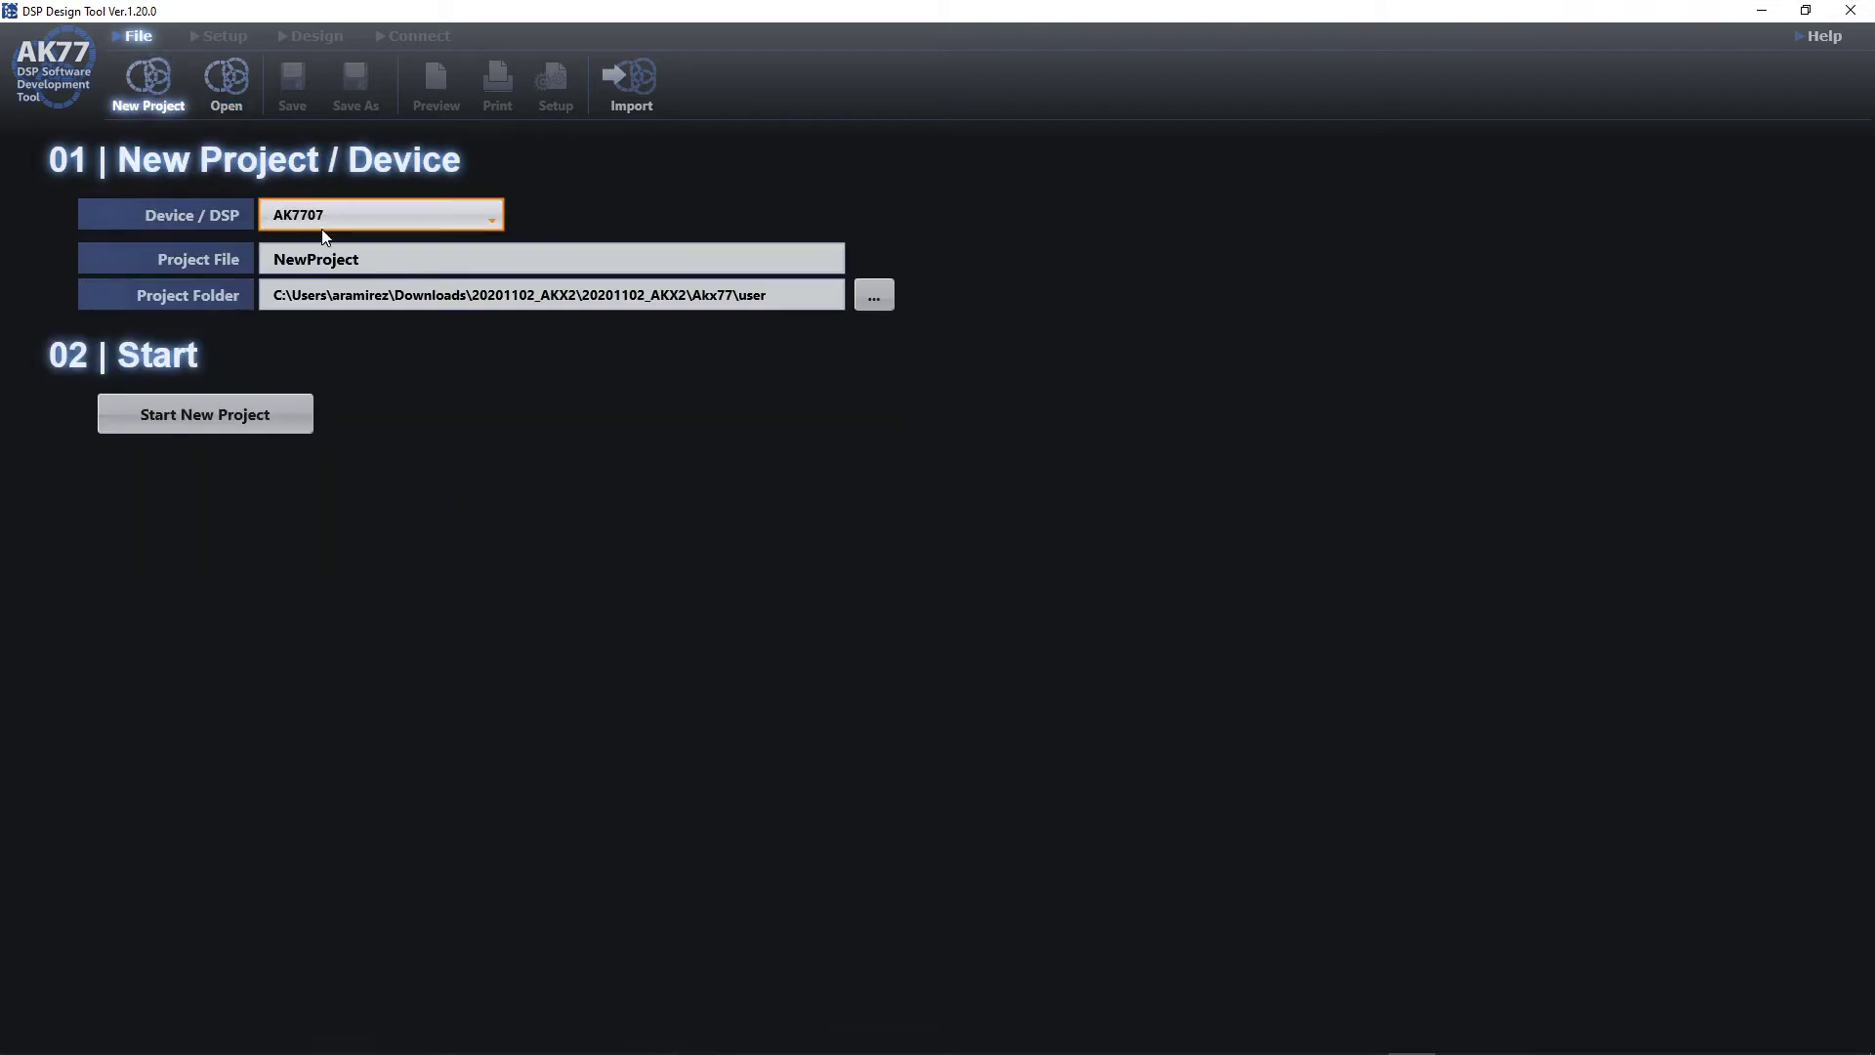
left_click(329, 216)
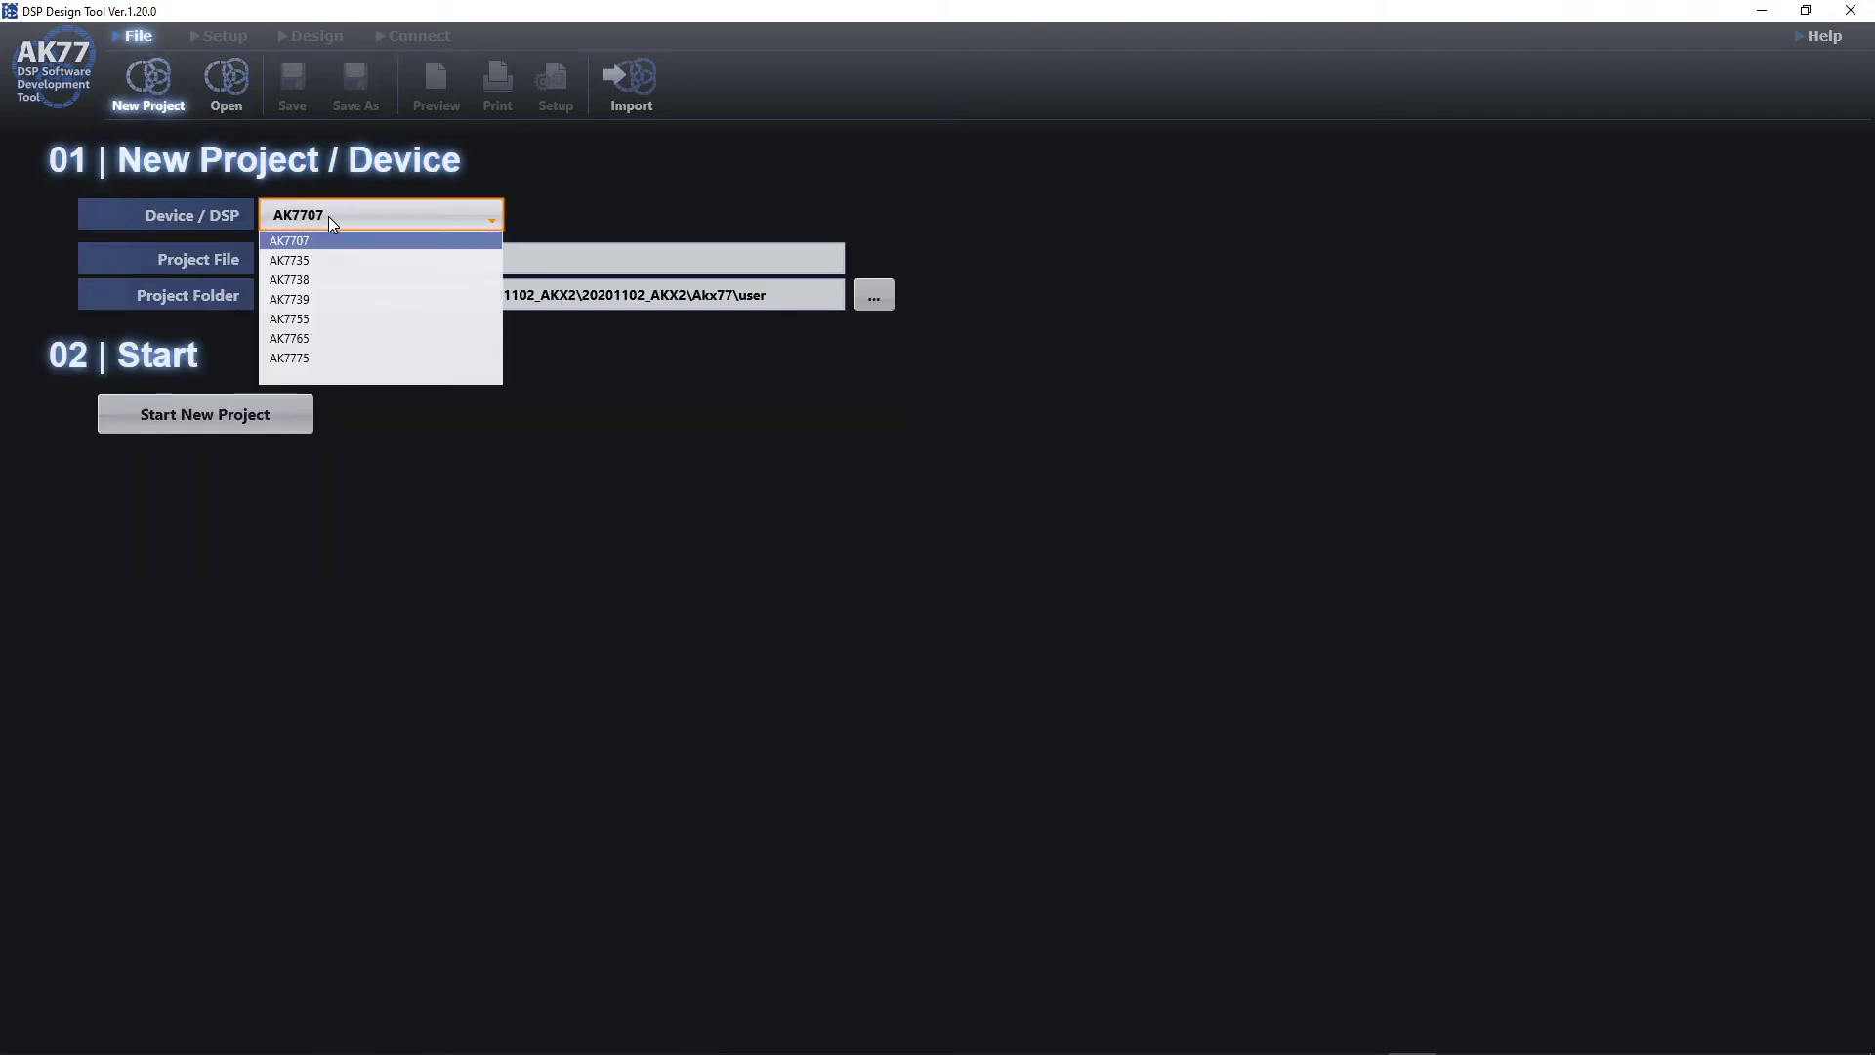
left_click(304, 280)
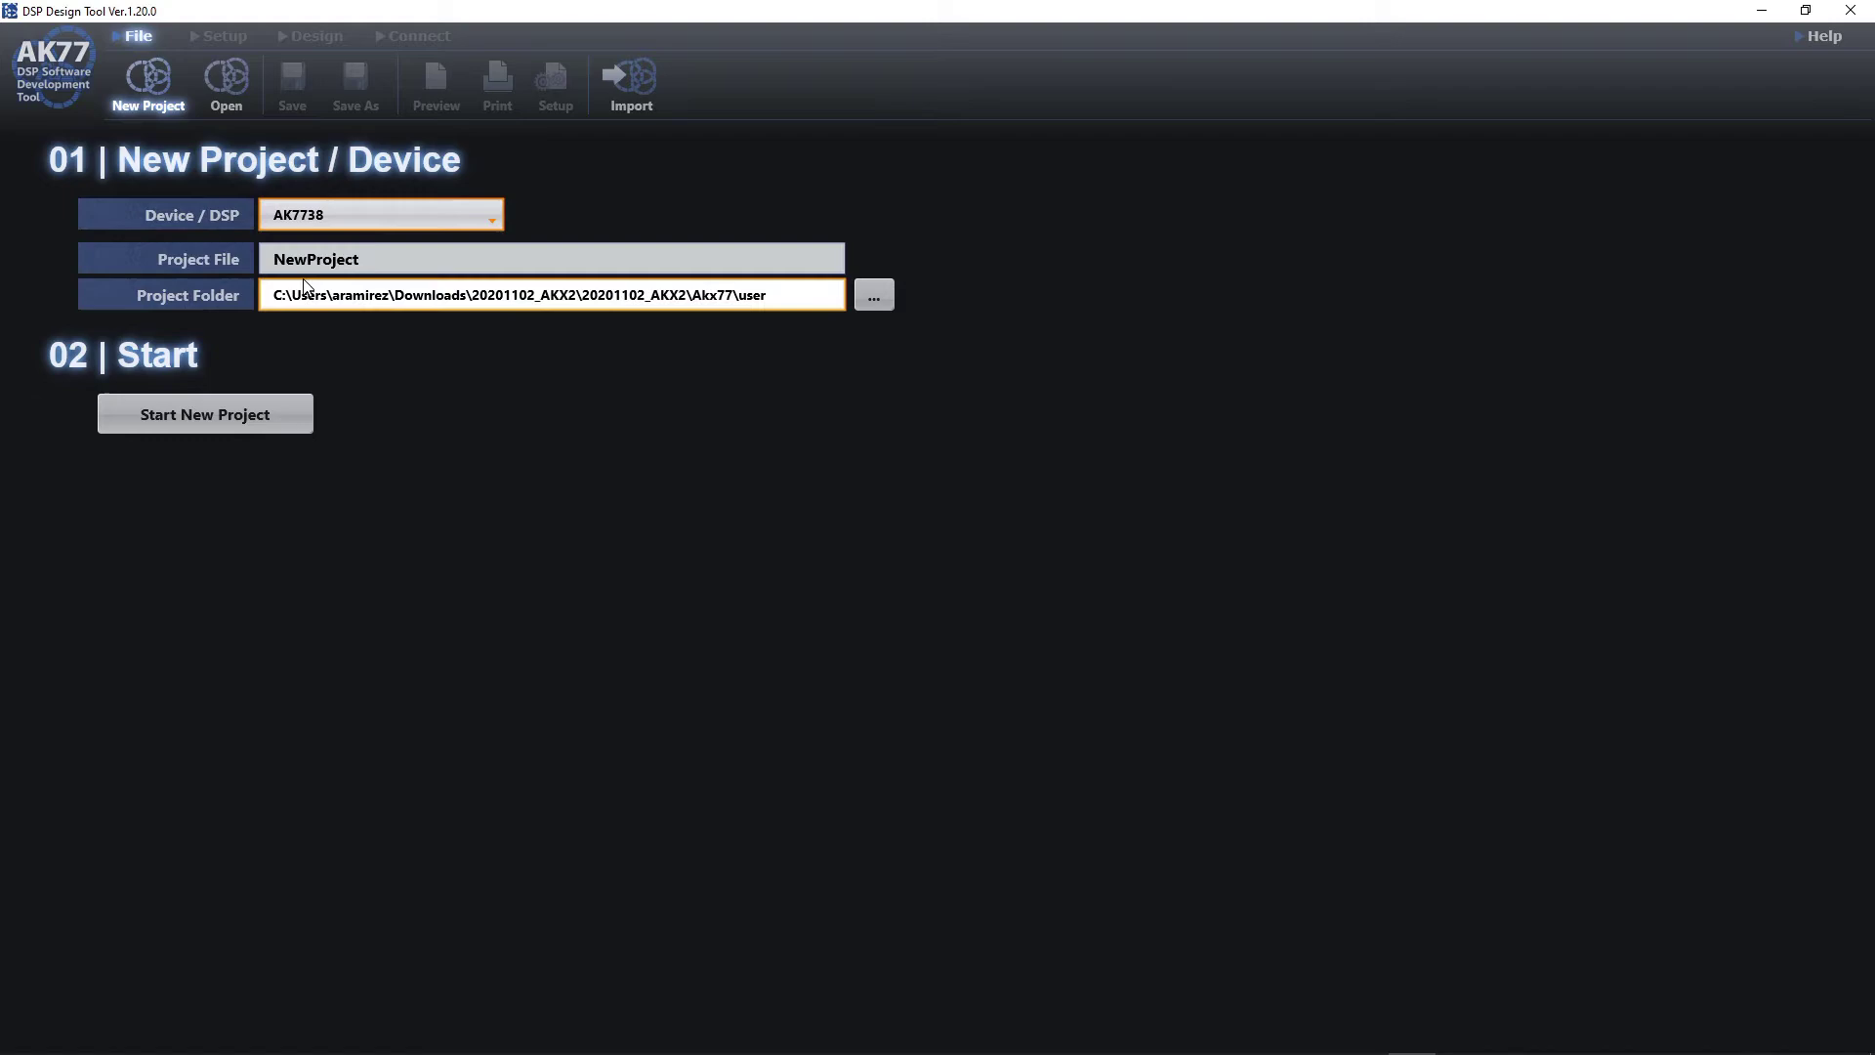
left_click(367, 259)
double_click(367, 260)
type("test")
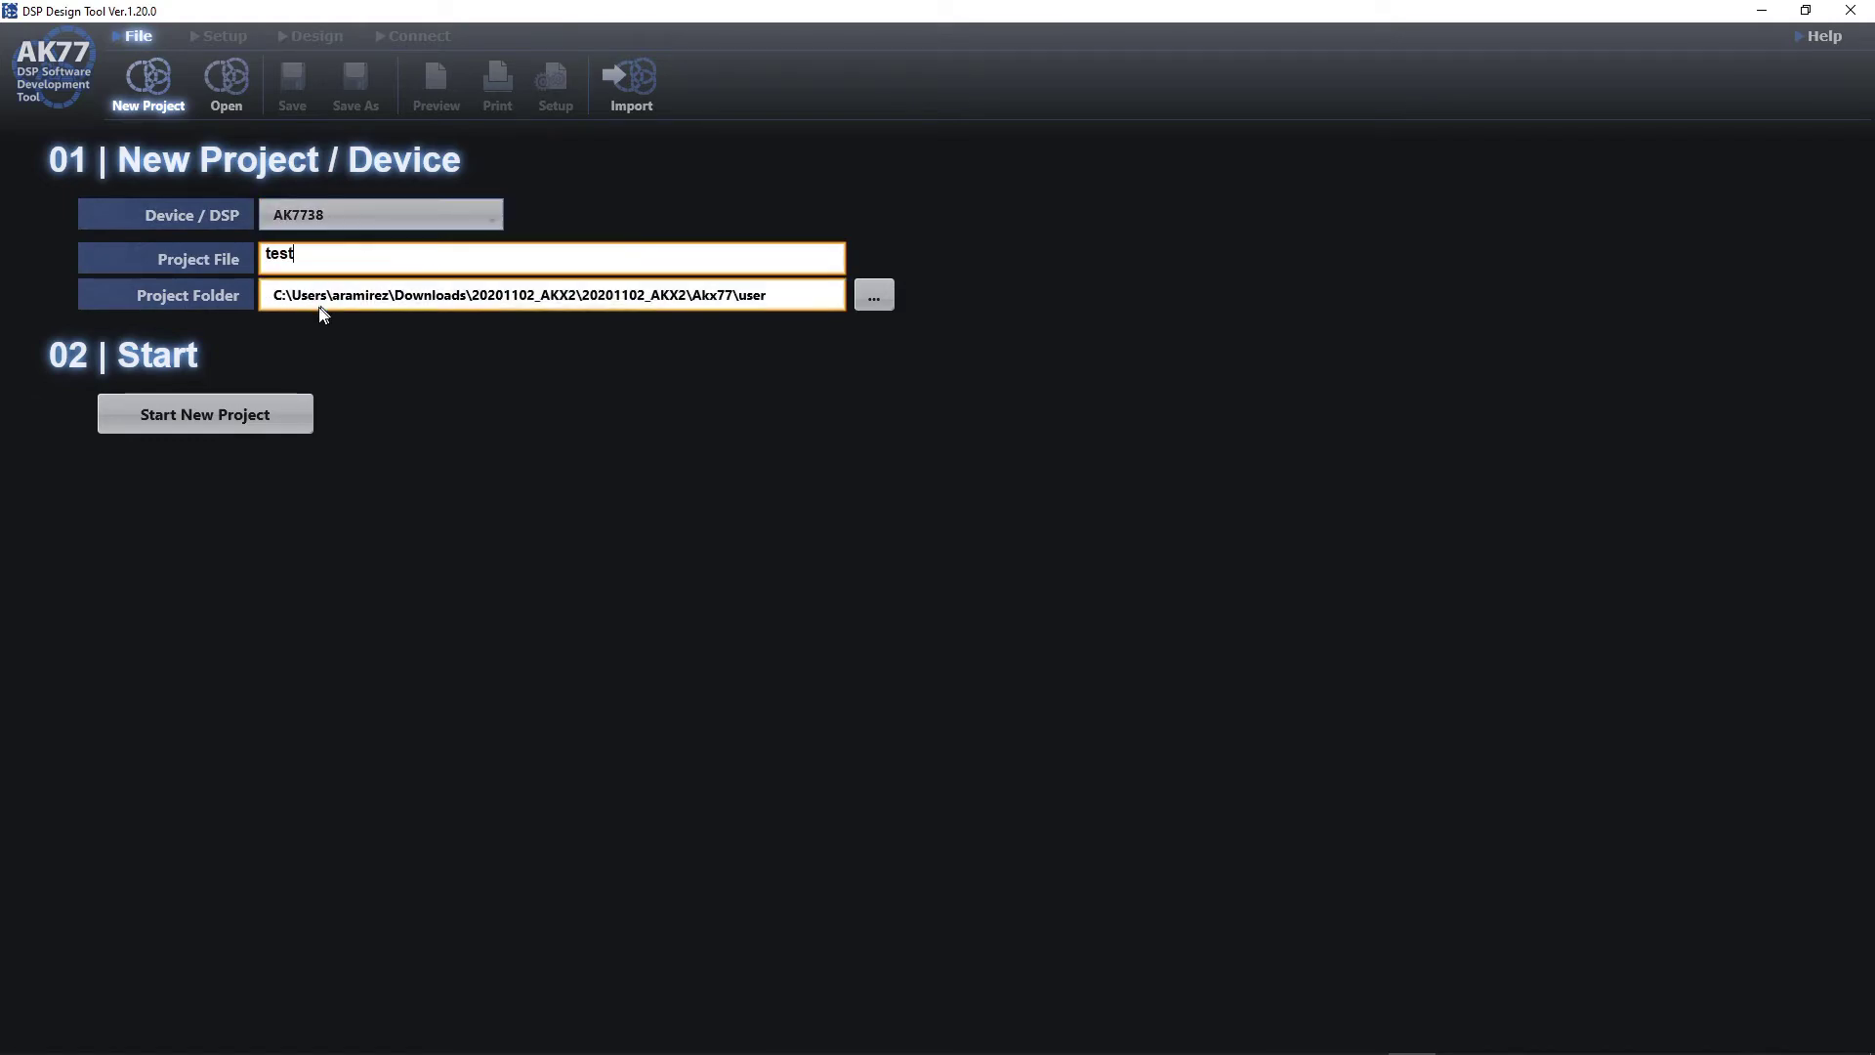
left_click(281, 414)
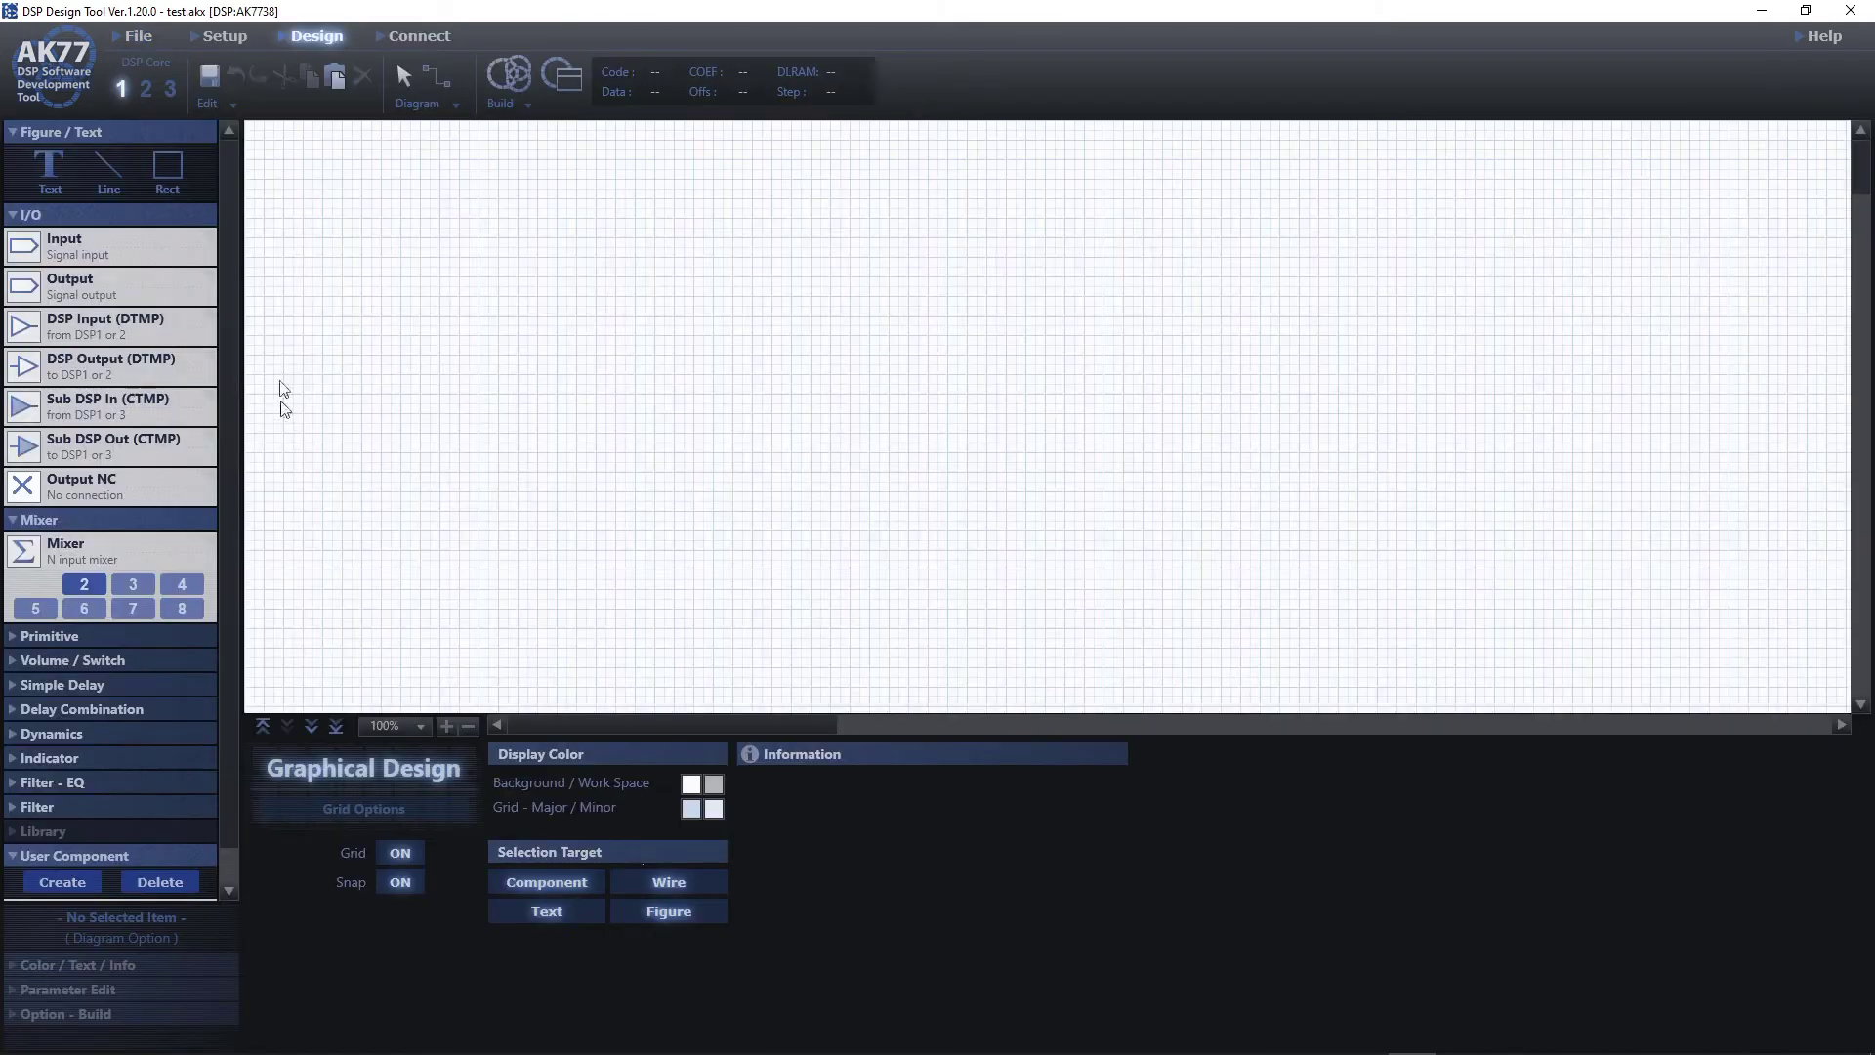
Review the project setup pages for design mode, build configuration, build setup, DSP sampling frequency and RAM configuration.
left_click(225, 36)
left_click(190, 181)
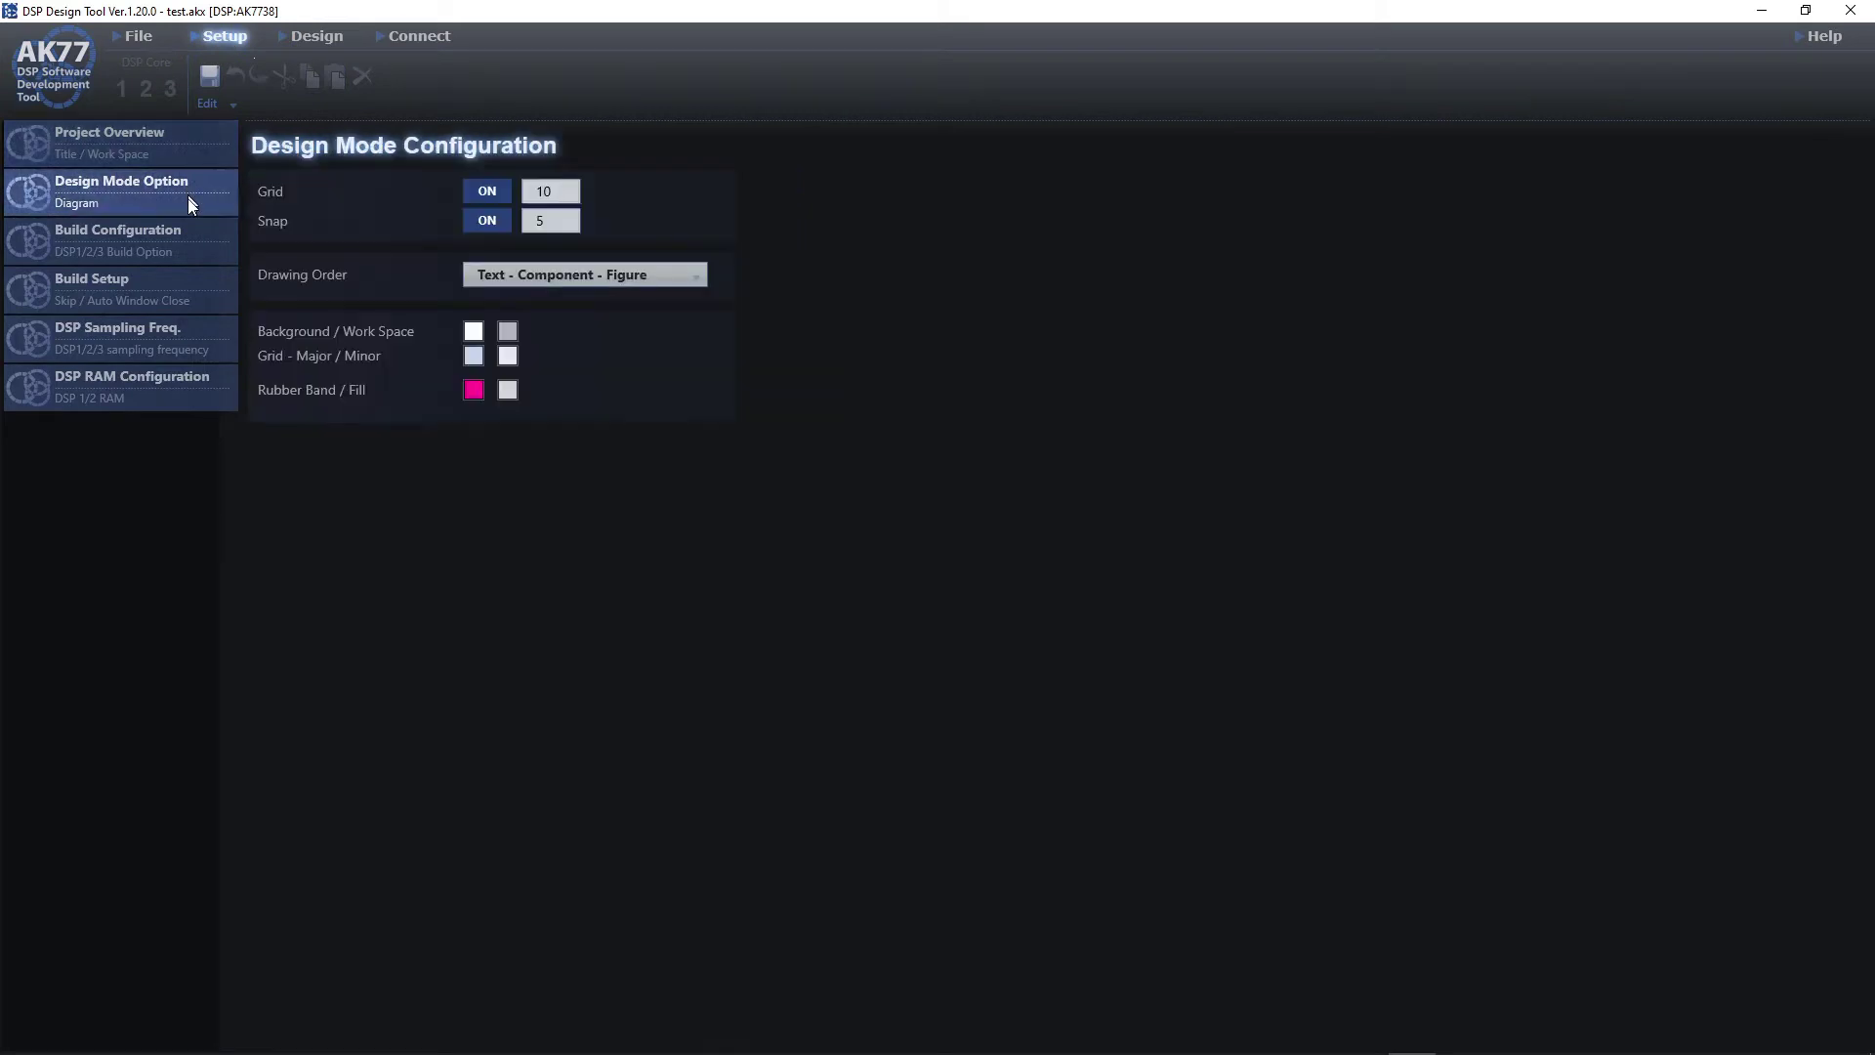
left_click(179, 252)
left_click(172, 302)
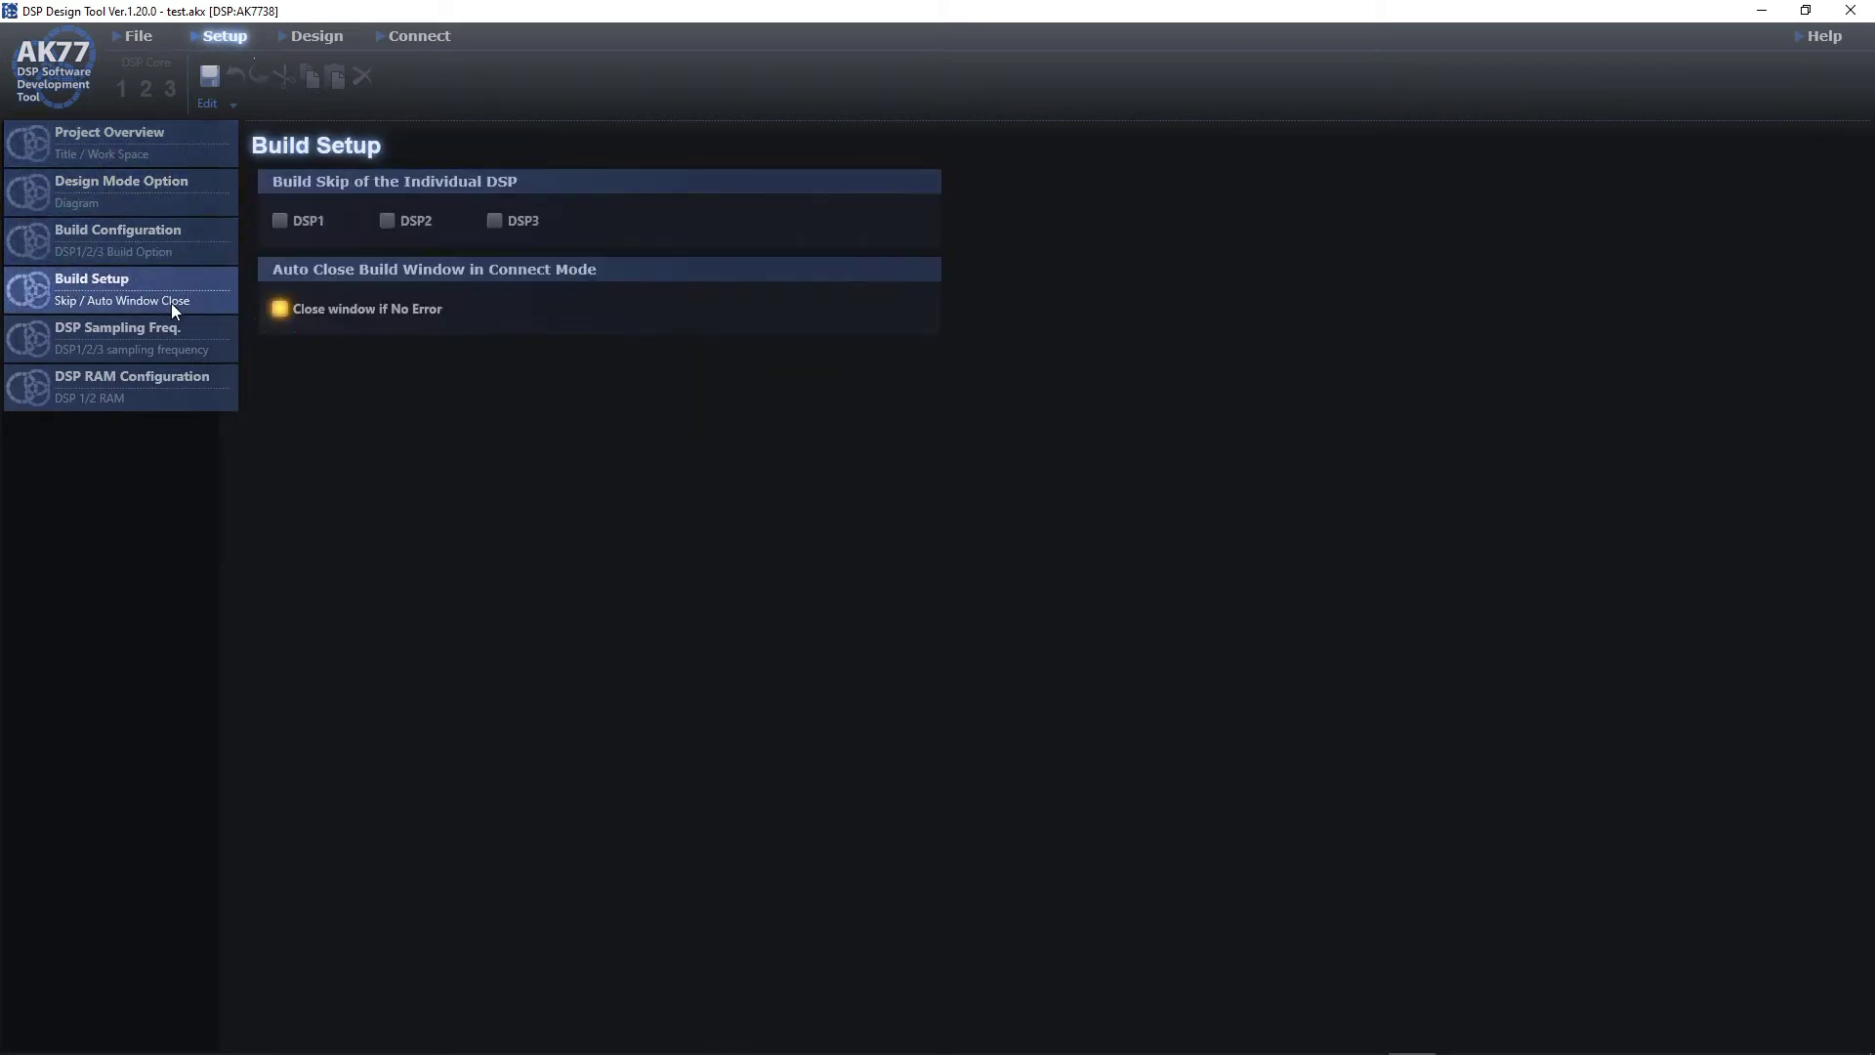
left_click(165, 349)
left_click(168, 389)
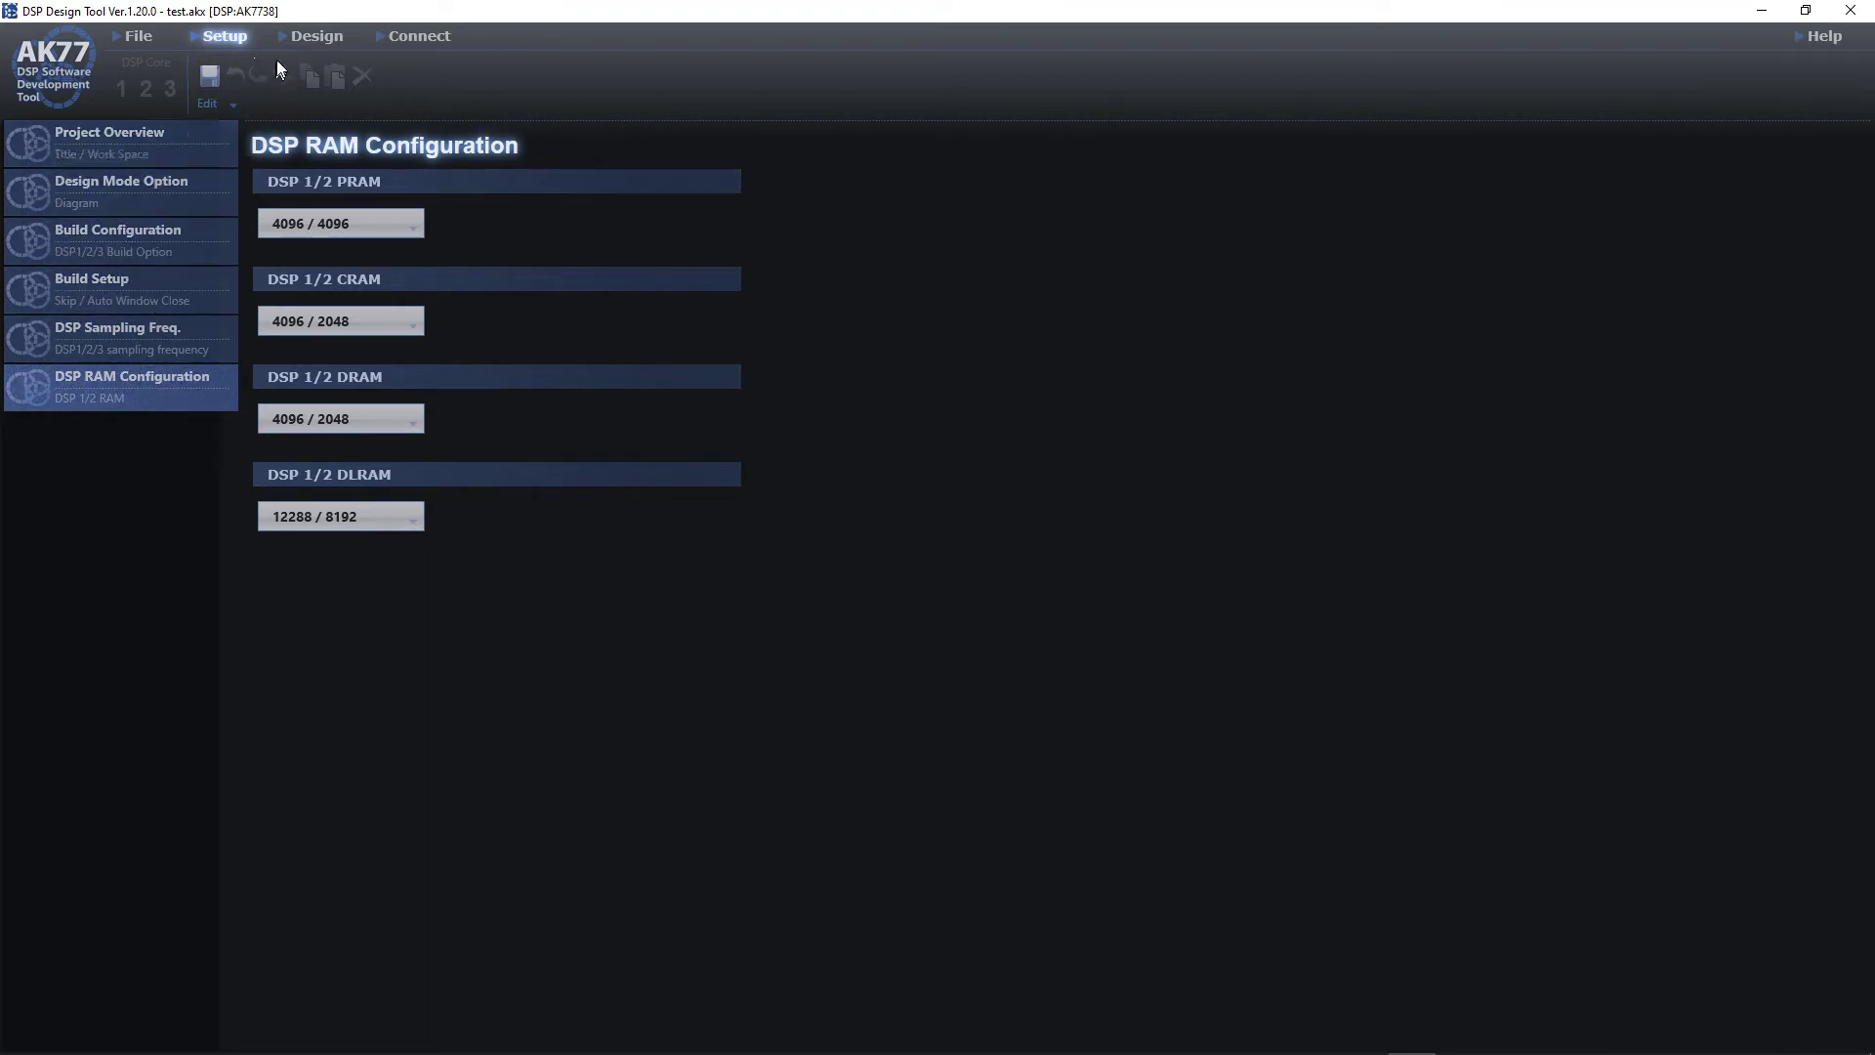
Place a signal input near the upper part of the design canvas and connect a signal output directly after it.
left_click(289, 37)
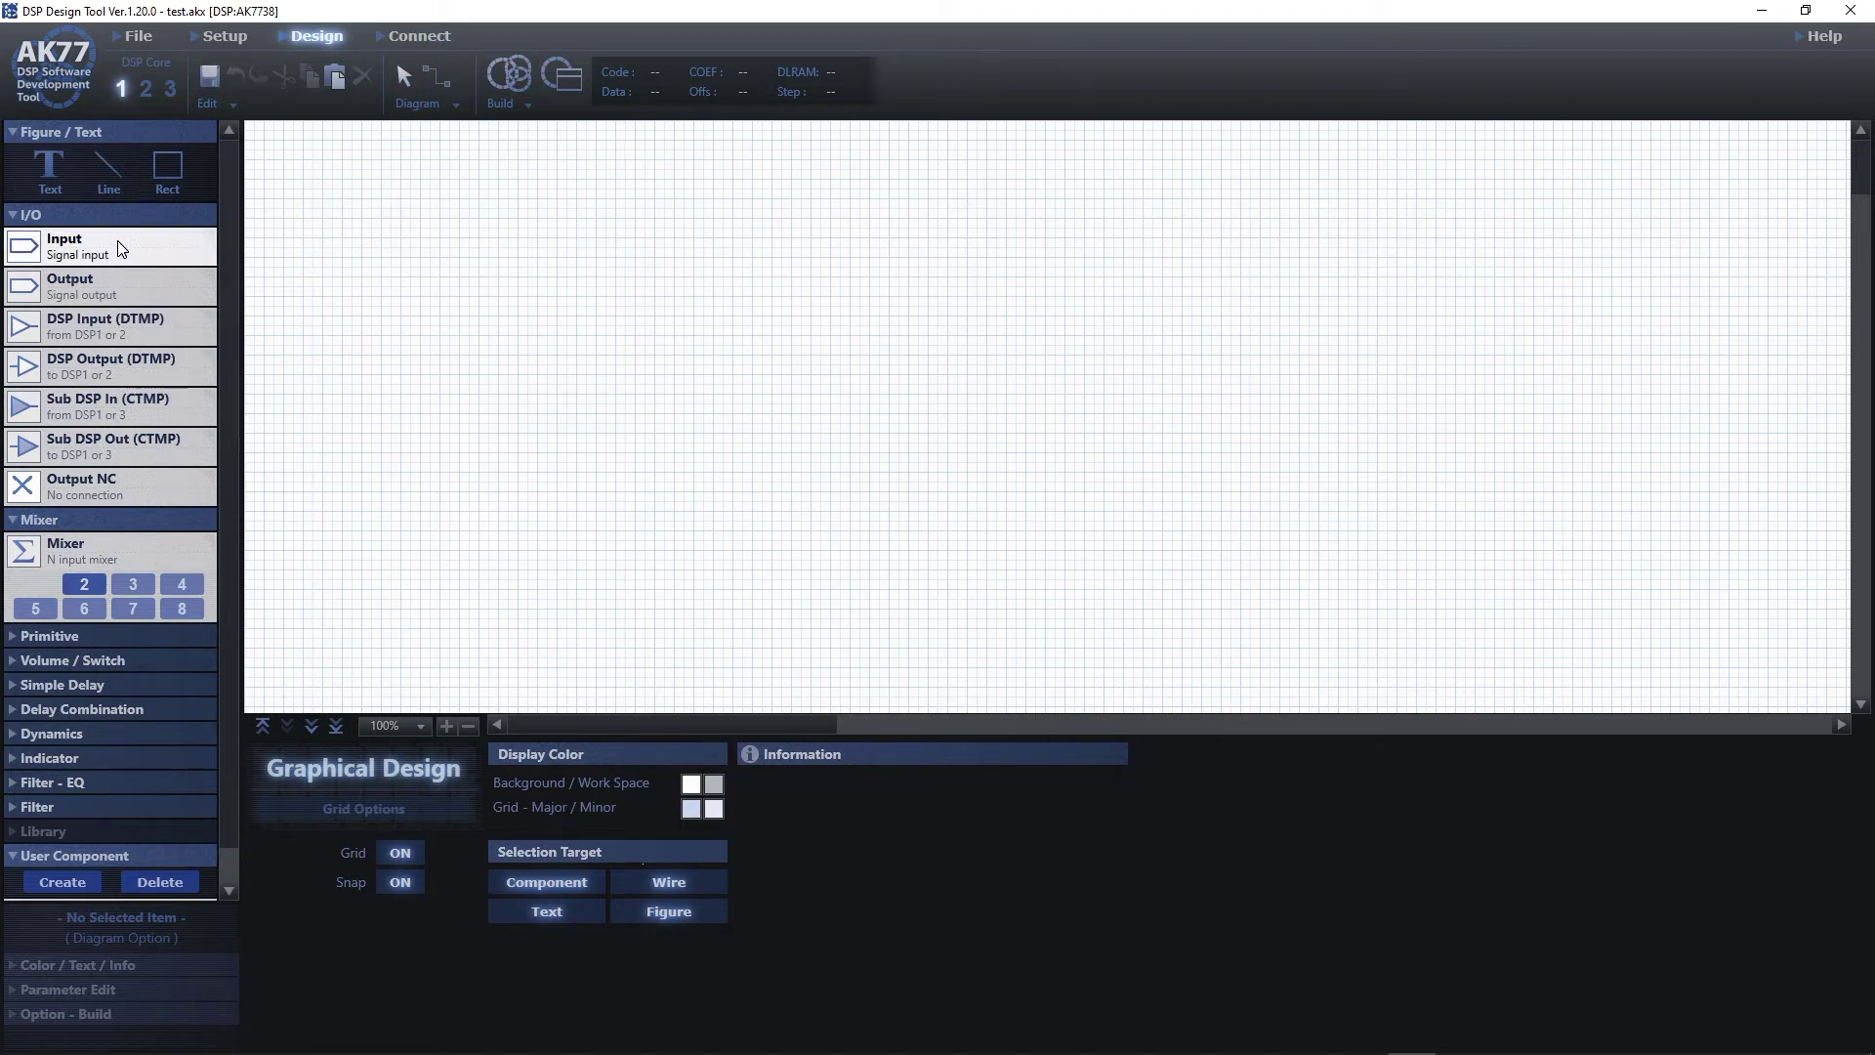
left_click_drag(119, 249, 434, 256)
left_click_drag(117, 285, 433, 255)
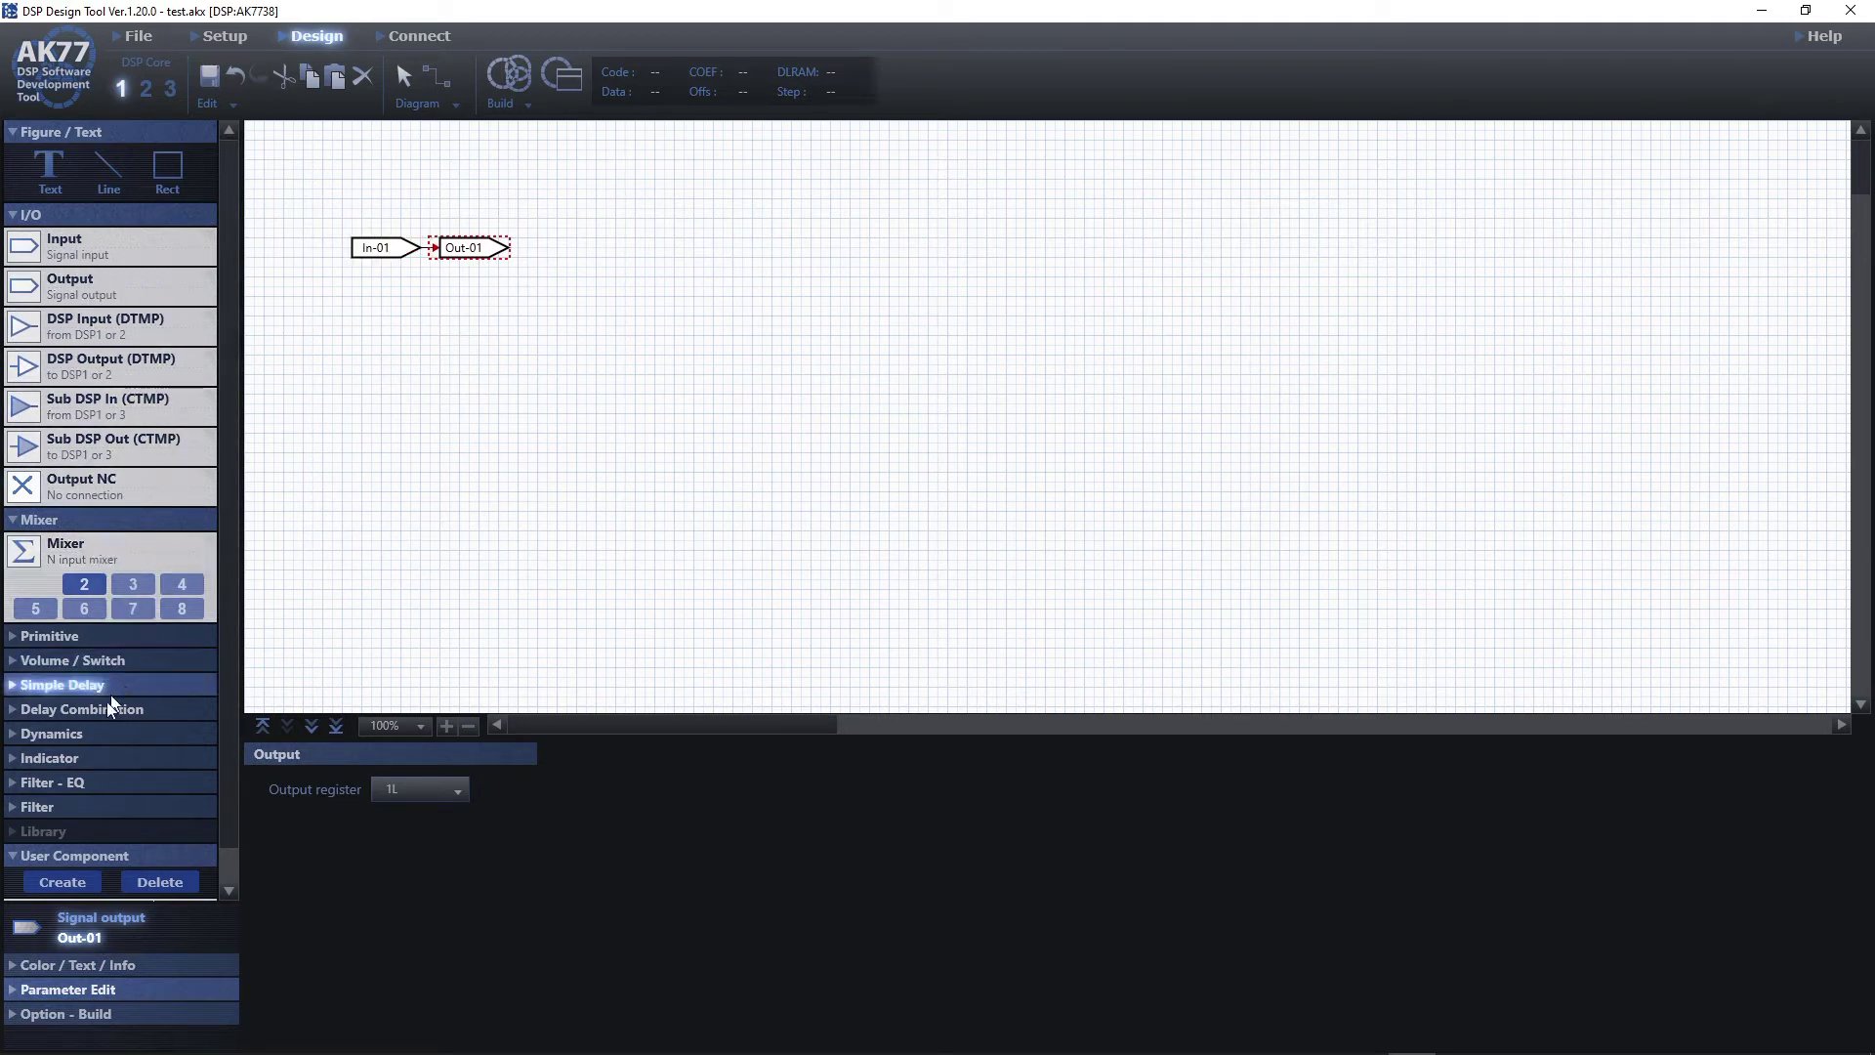
Browse the component library's Primitive, Volume / Switch, Simple Delay and Dynamics categories.
scroll(111, 704, "down", 1)
left_click(18, 603)
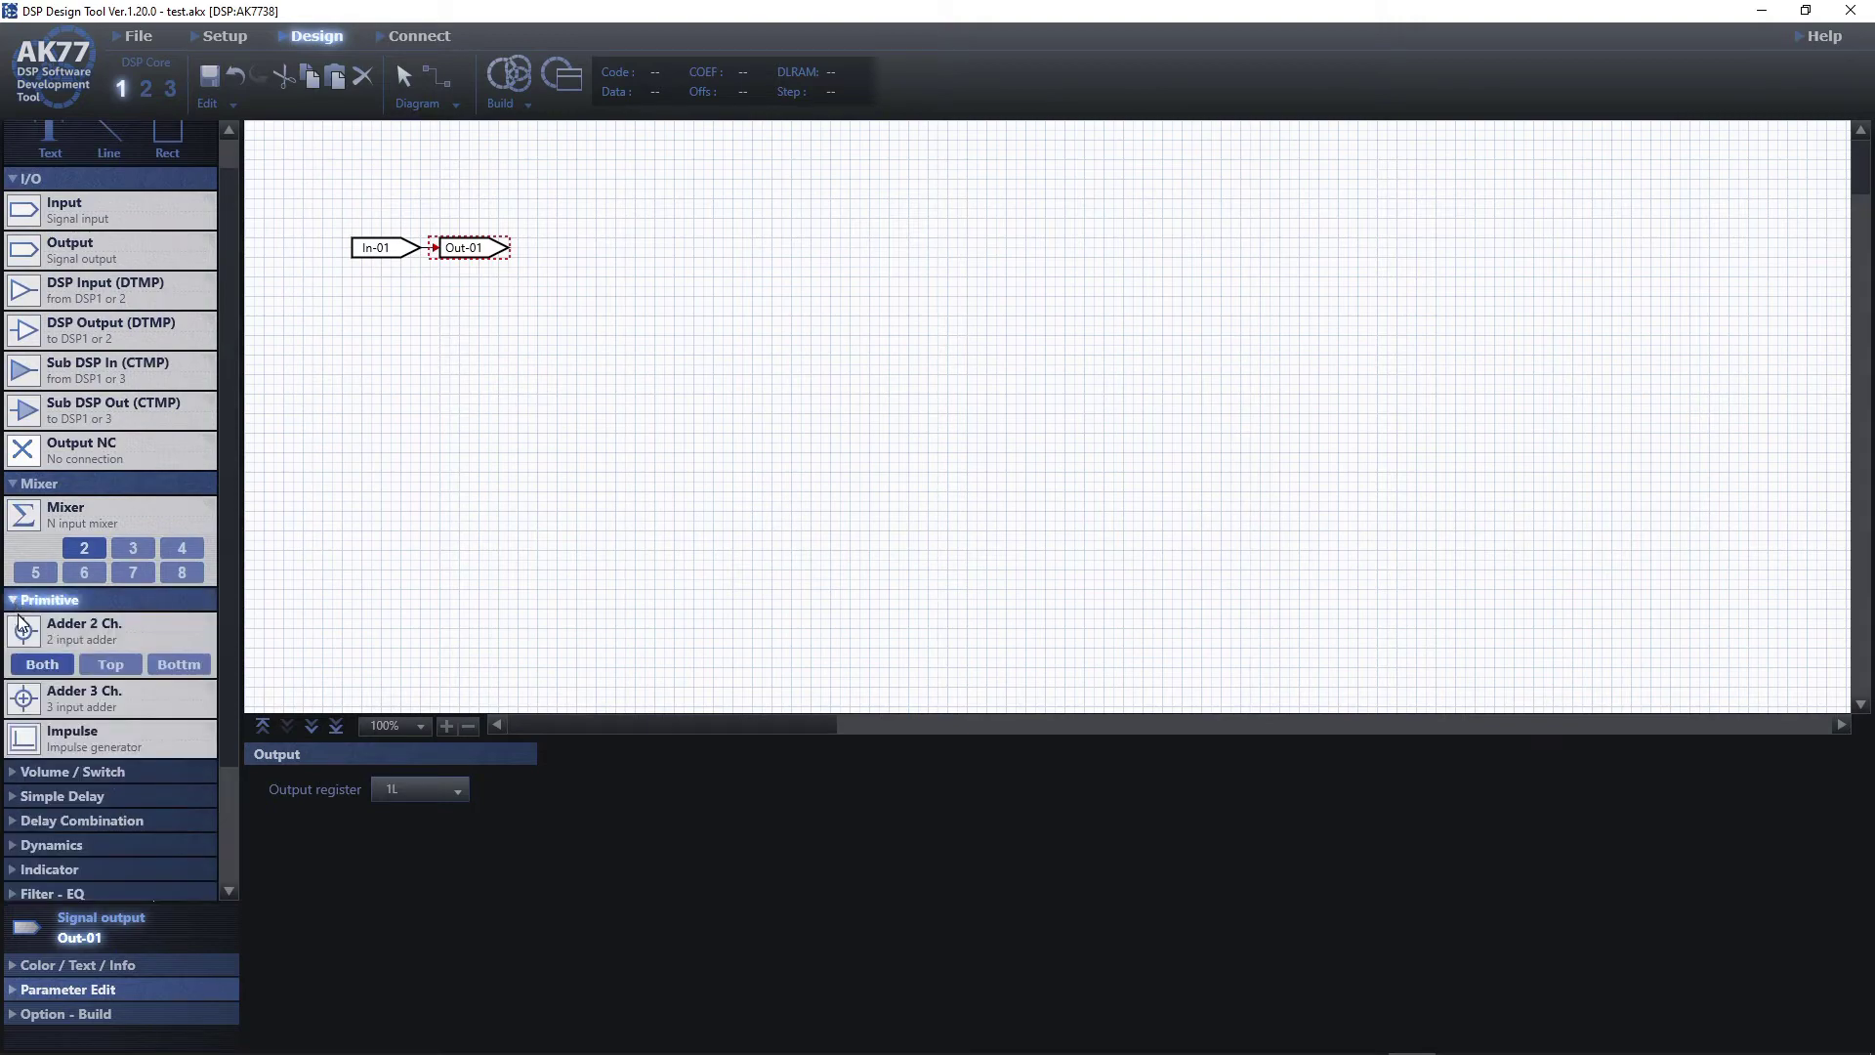
scroll(18, 644, "down", 2)
left_click(17, 684)
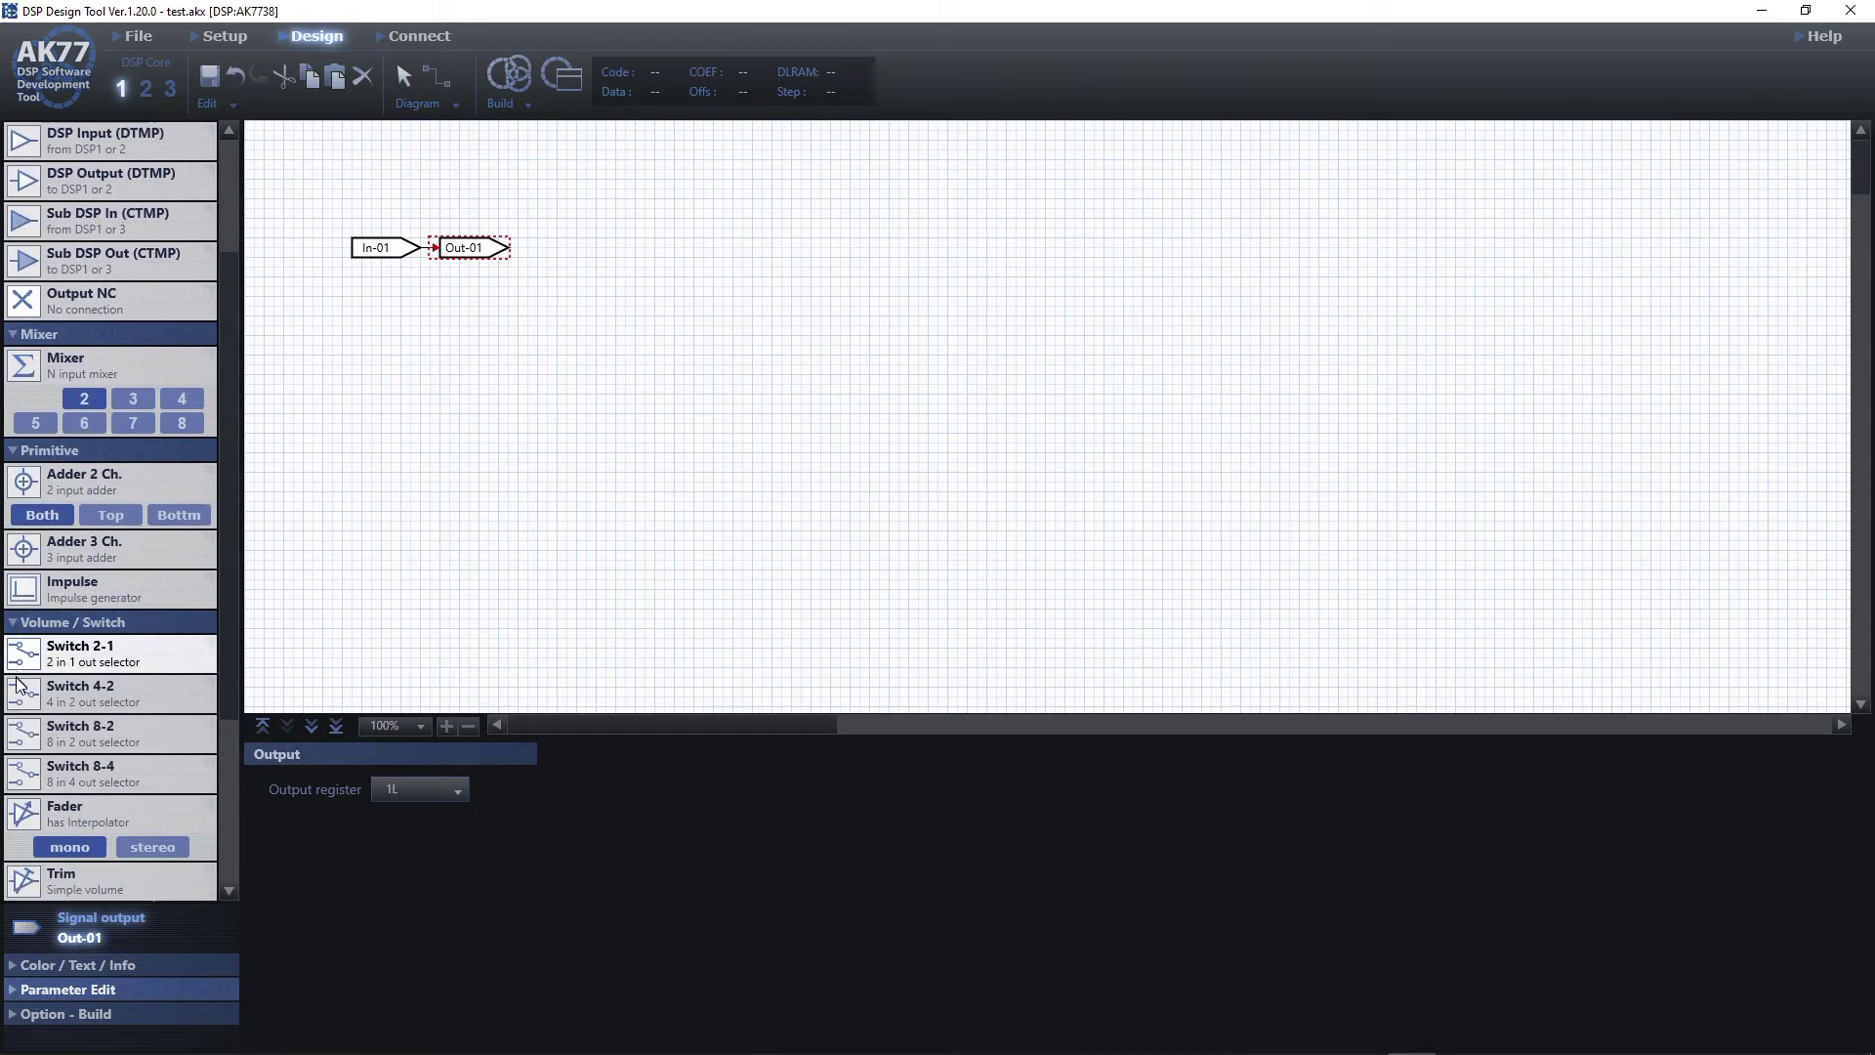
scroll(39, 703, "down", 3)
left_click(61, 723)
scroll(62, 723, "down", 3)
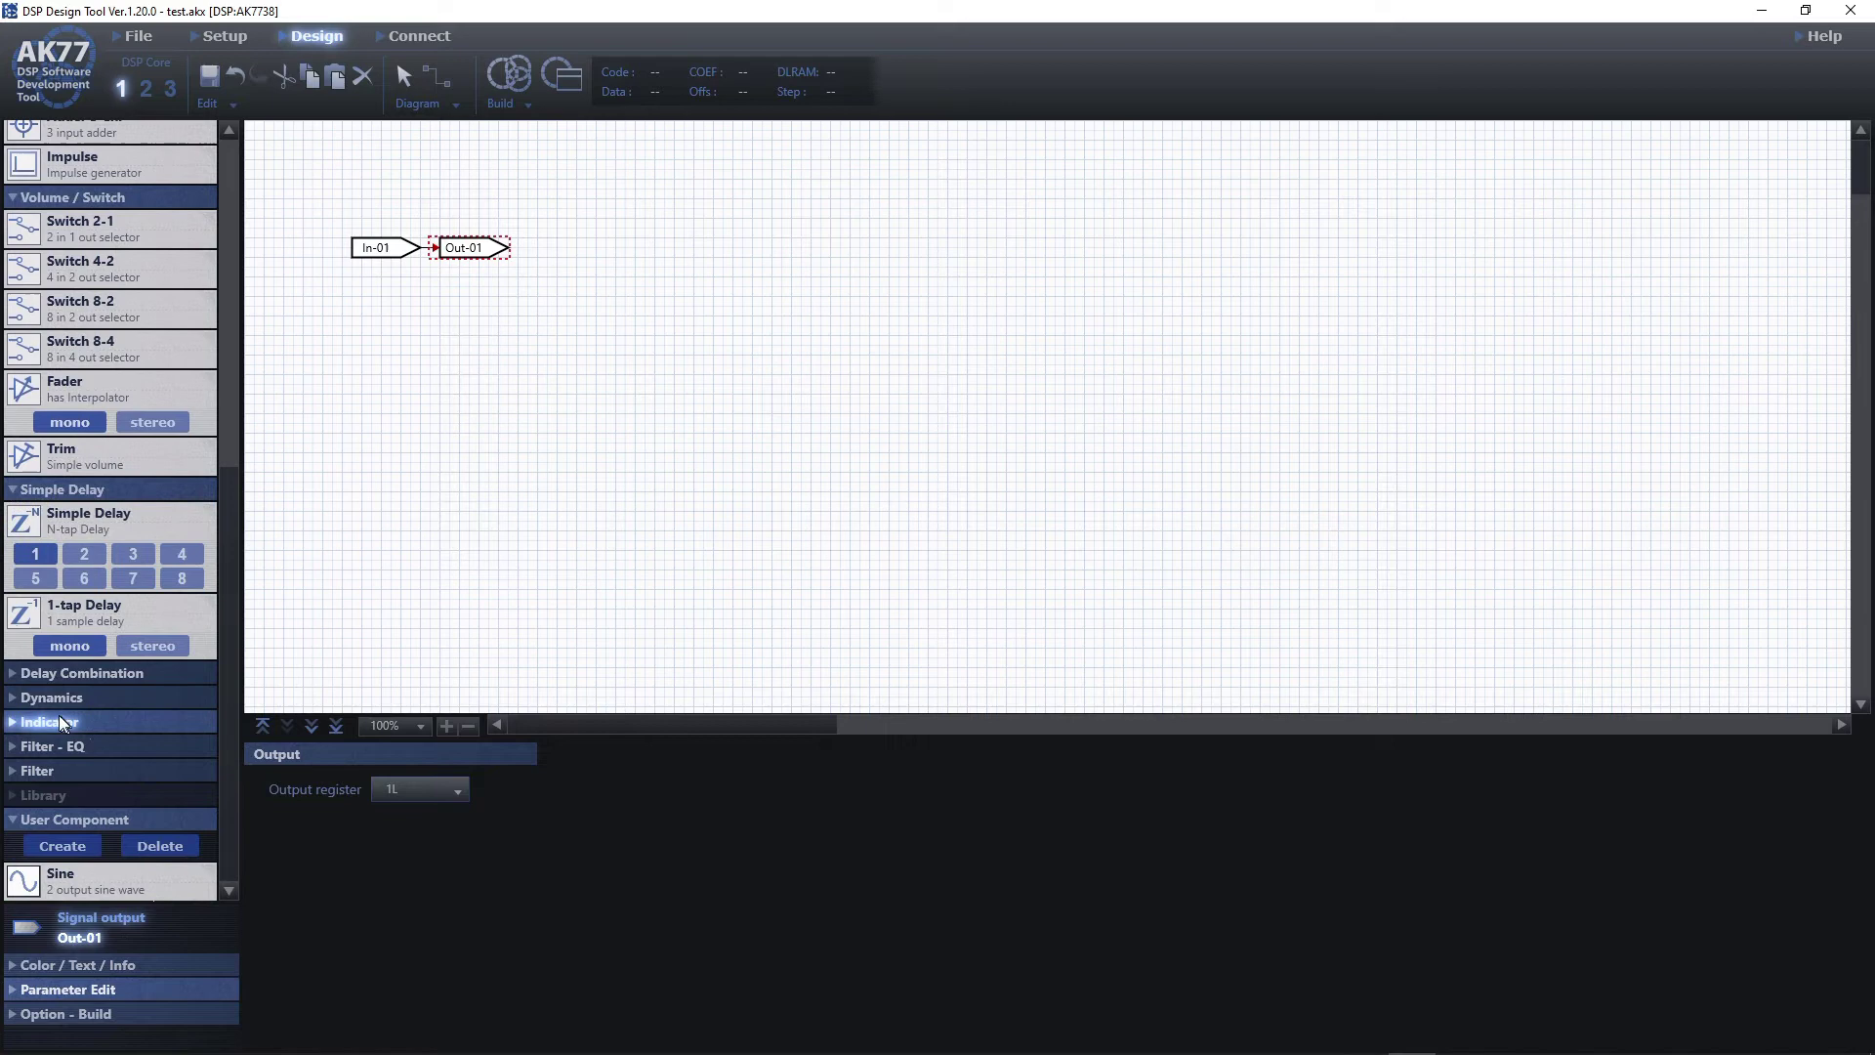
left_click(14, 697)
scroll(14, 703, "down", 3)
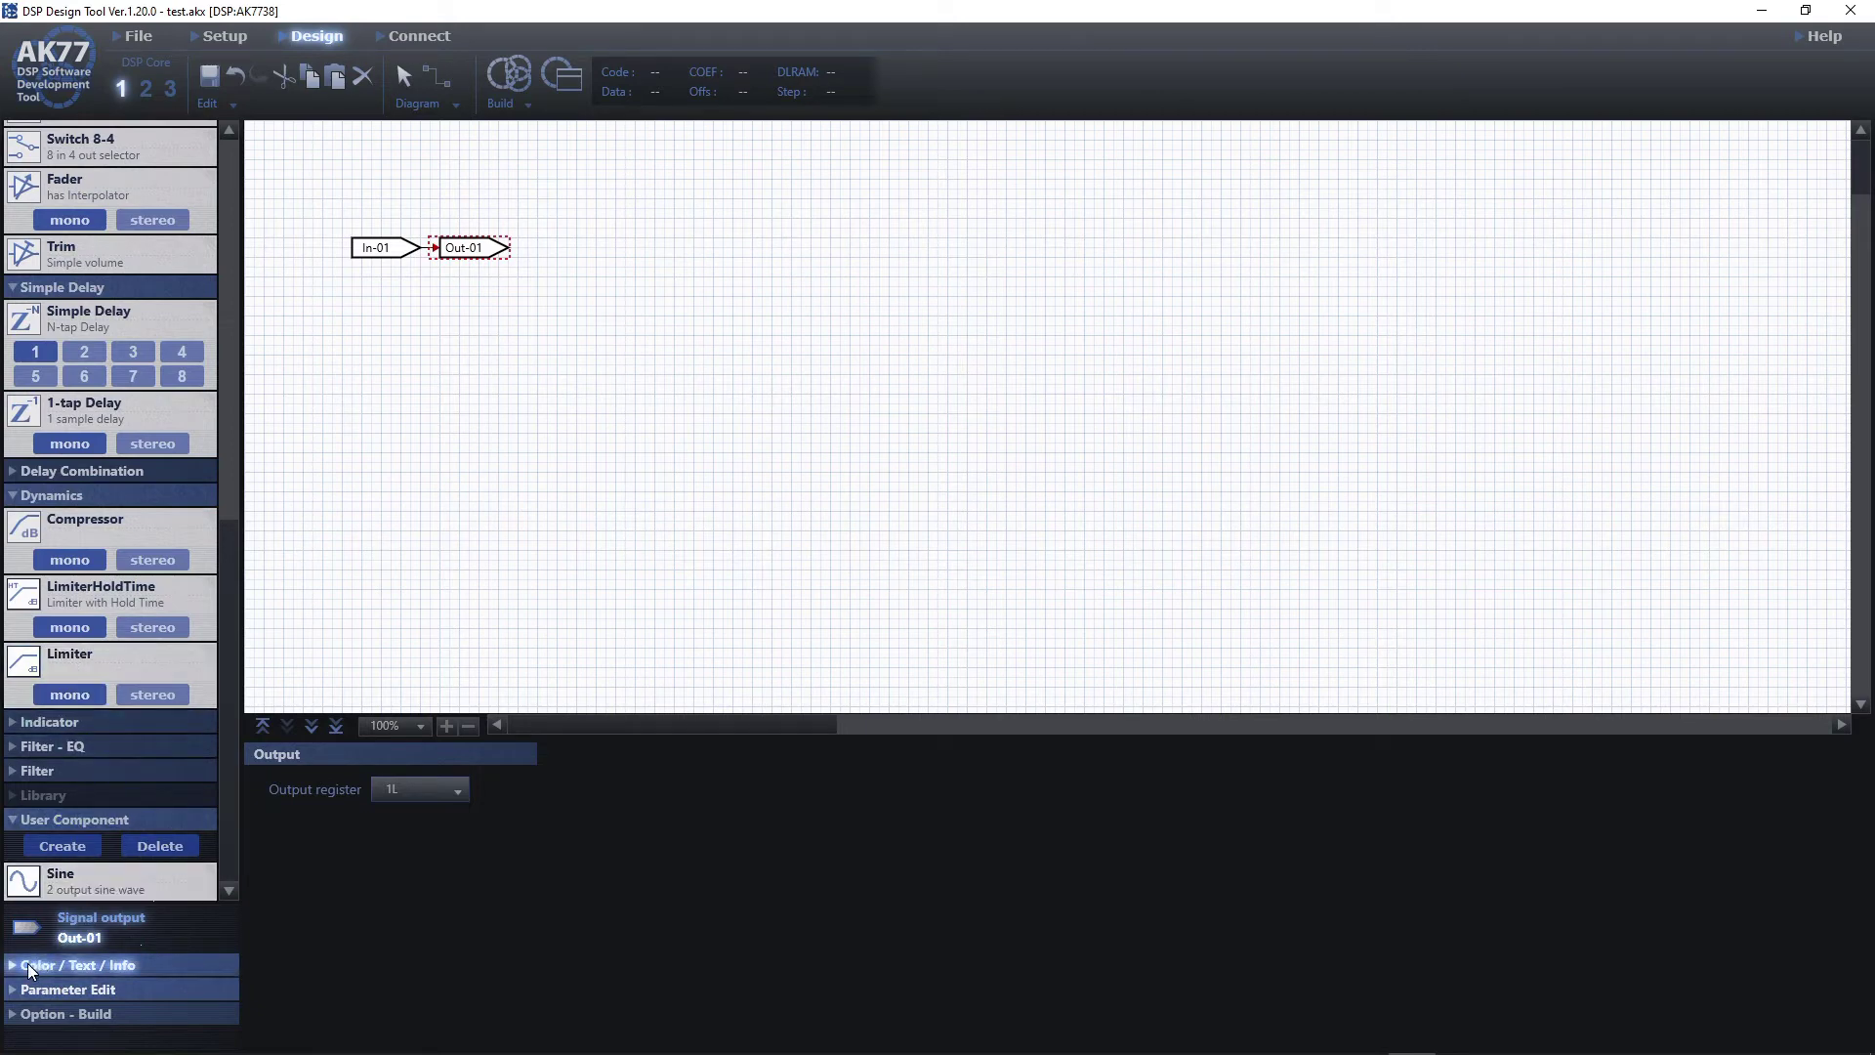
View the output block's colour, text and build options, and move the block farther away from the input.
left_click(29, 969)
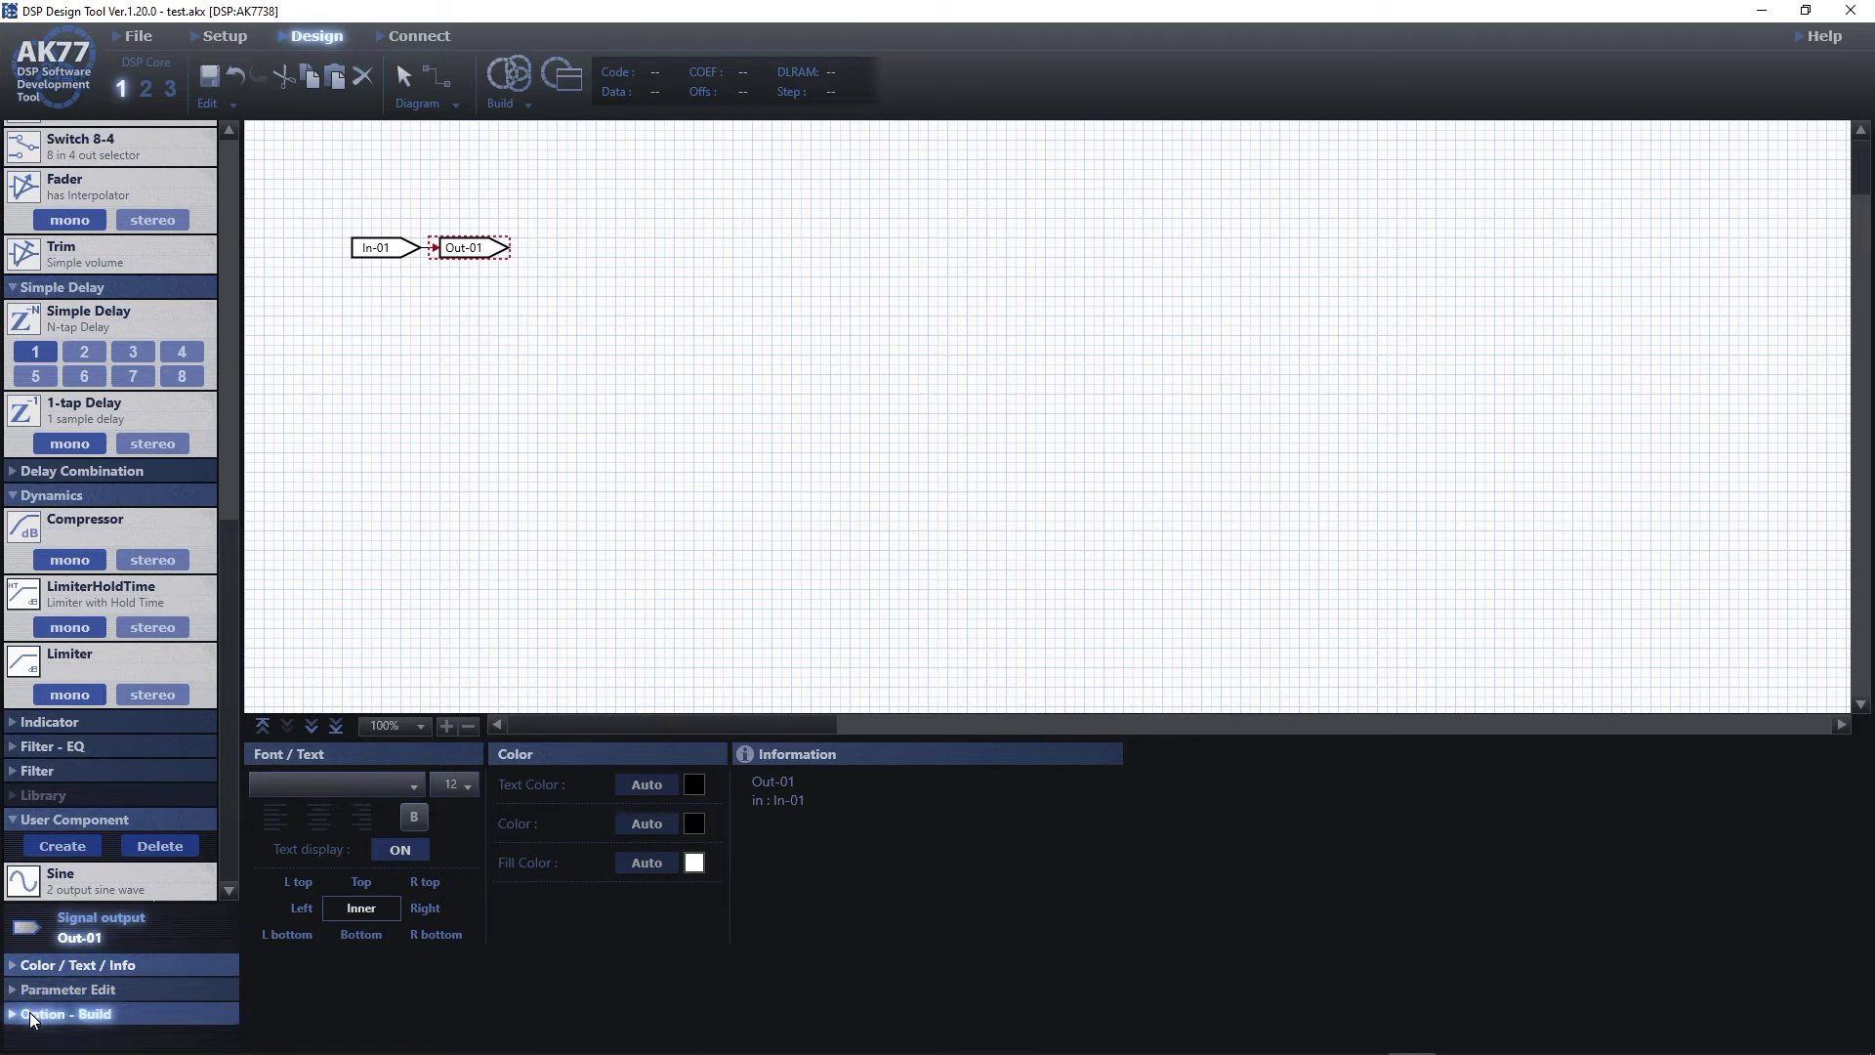
left_click(31, 1016)
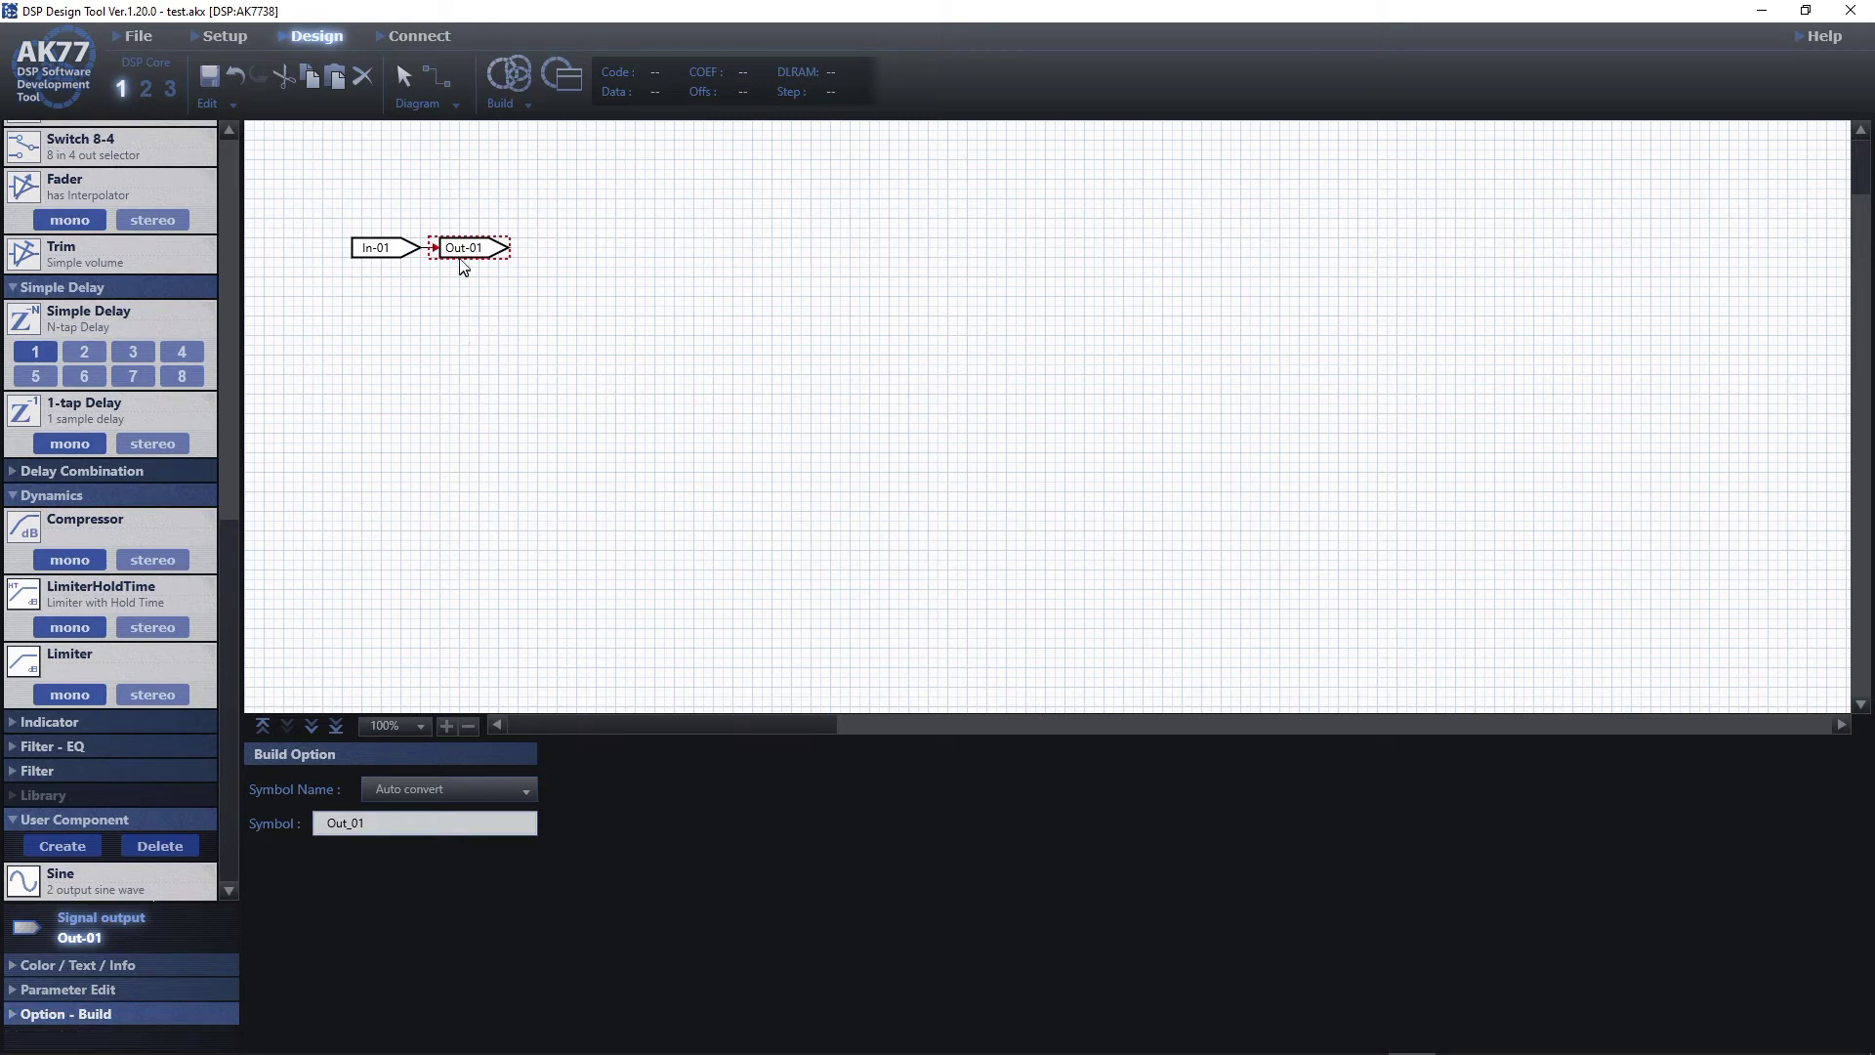
left_click_drag(466, 257, 498, 256)
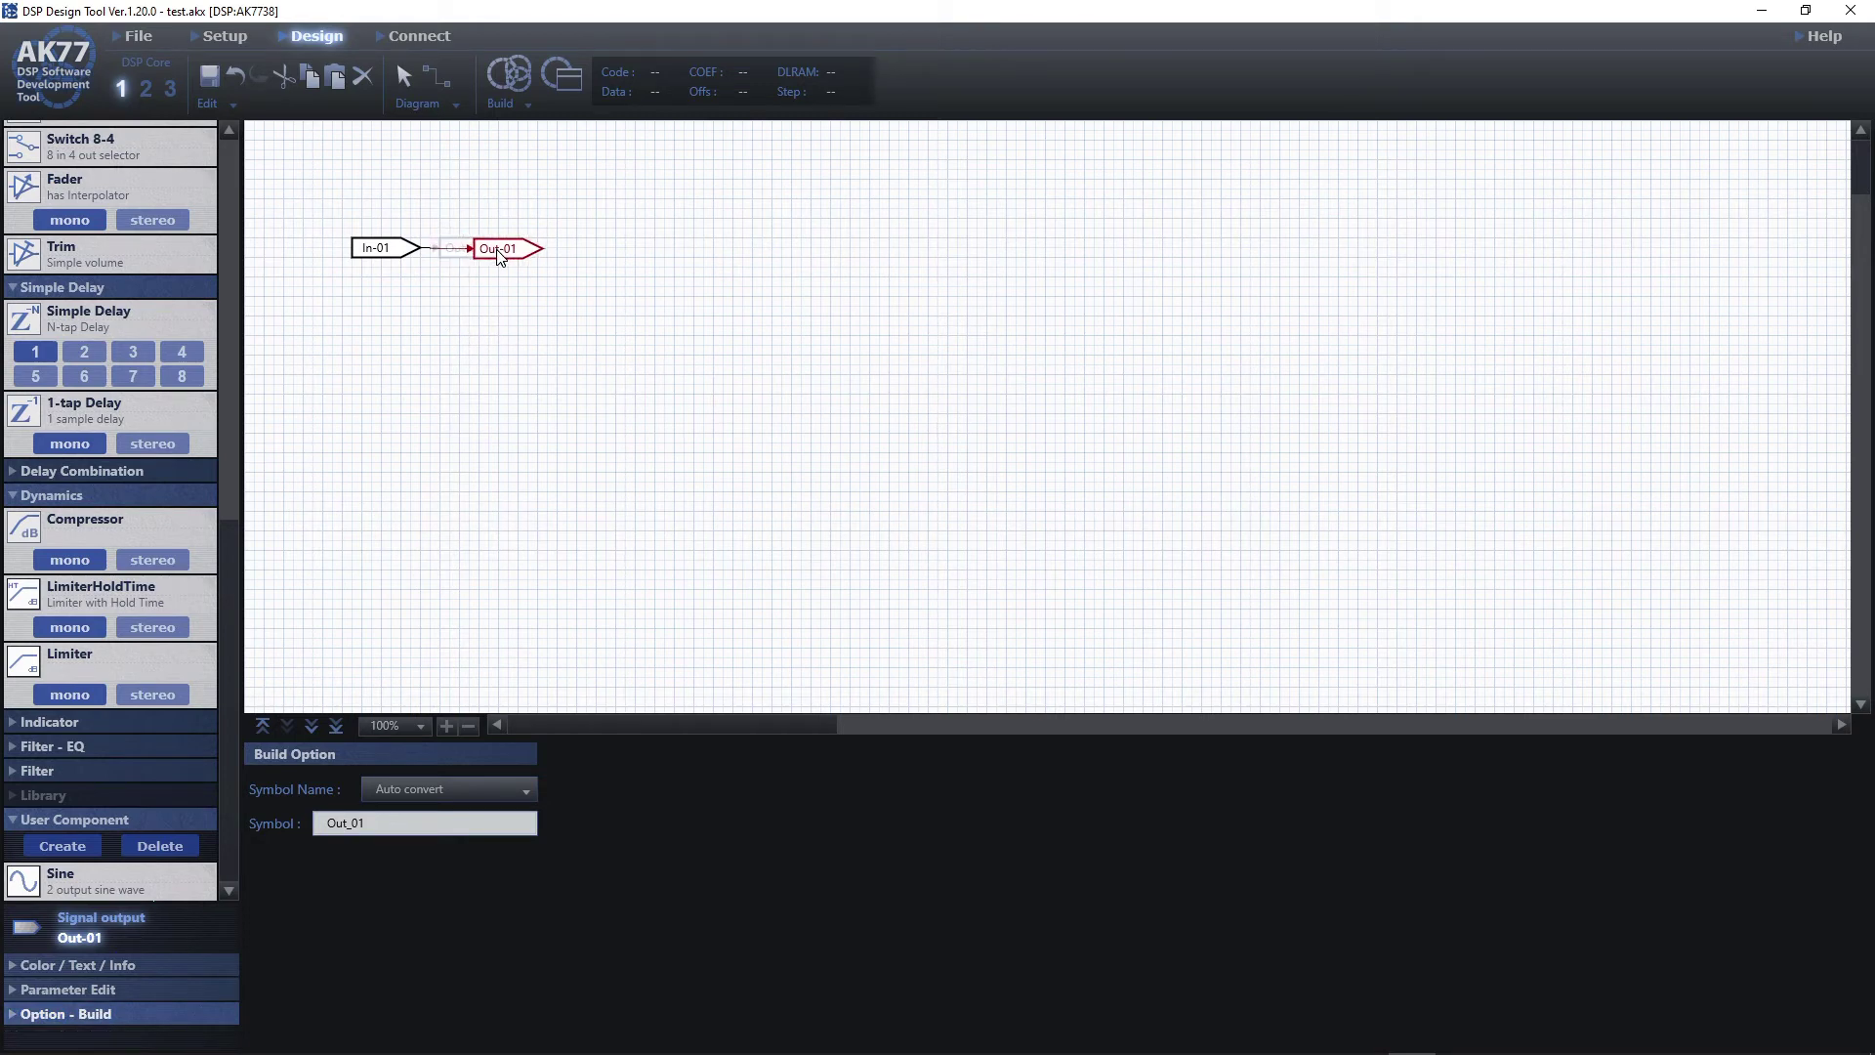
left_click_drag(498, 256, 503, 256)
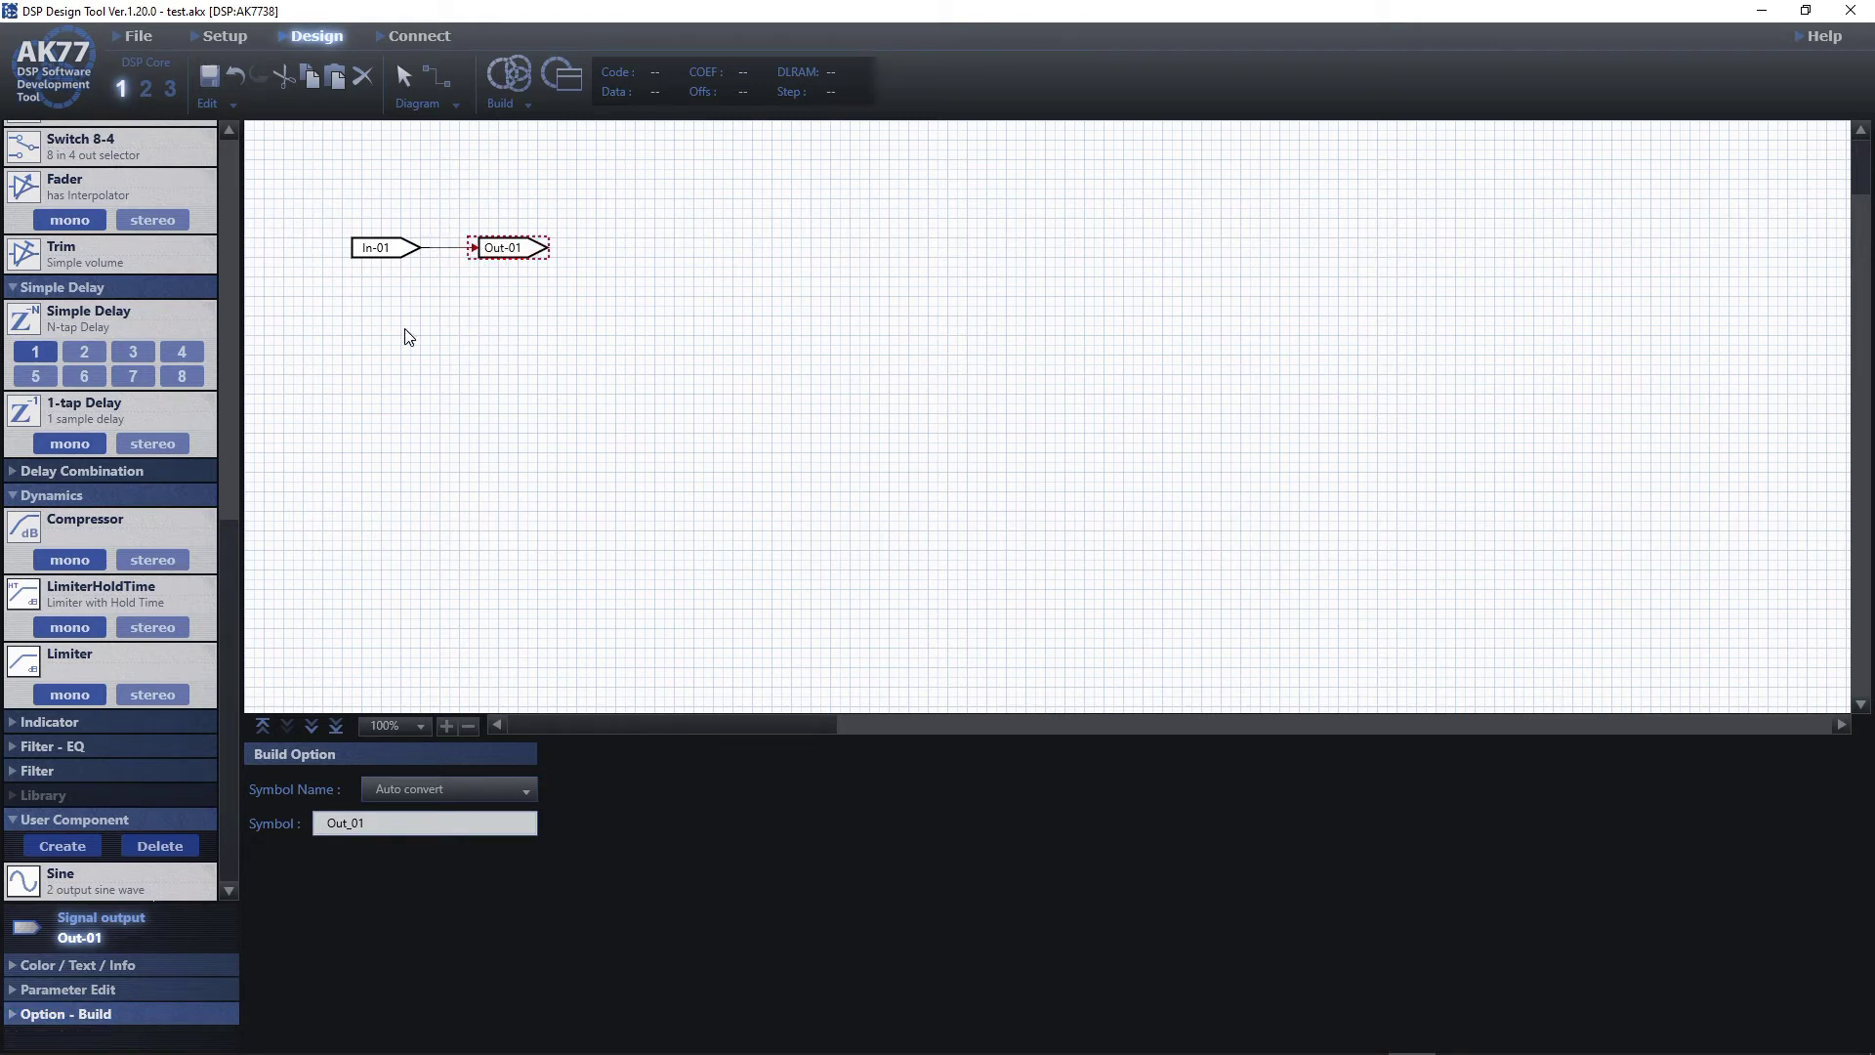
On DSP core 1, remove the wire between input and output and arrange two inputs opposite two outputs.
left_click(145, 89)
left_click(121, 89)
left_click(444, 246)
key("Delete")
left_click_drag(586, 303, 353, 287)
left_click_drag(448, 192, 626, 286)
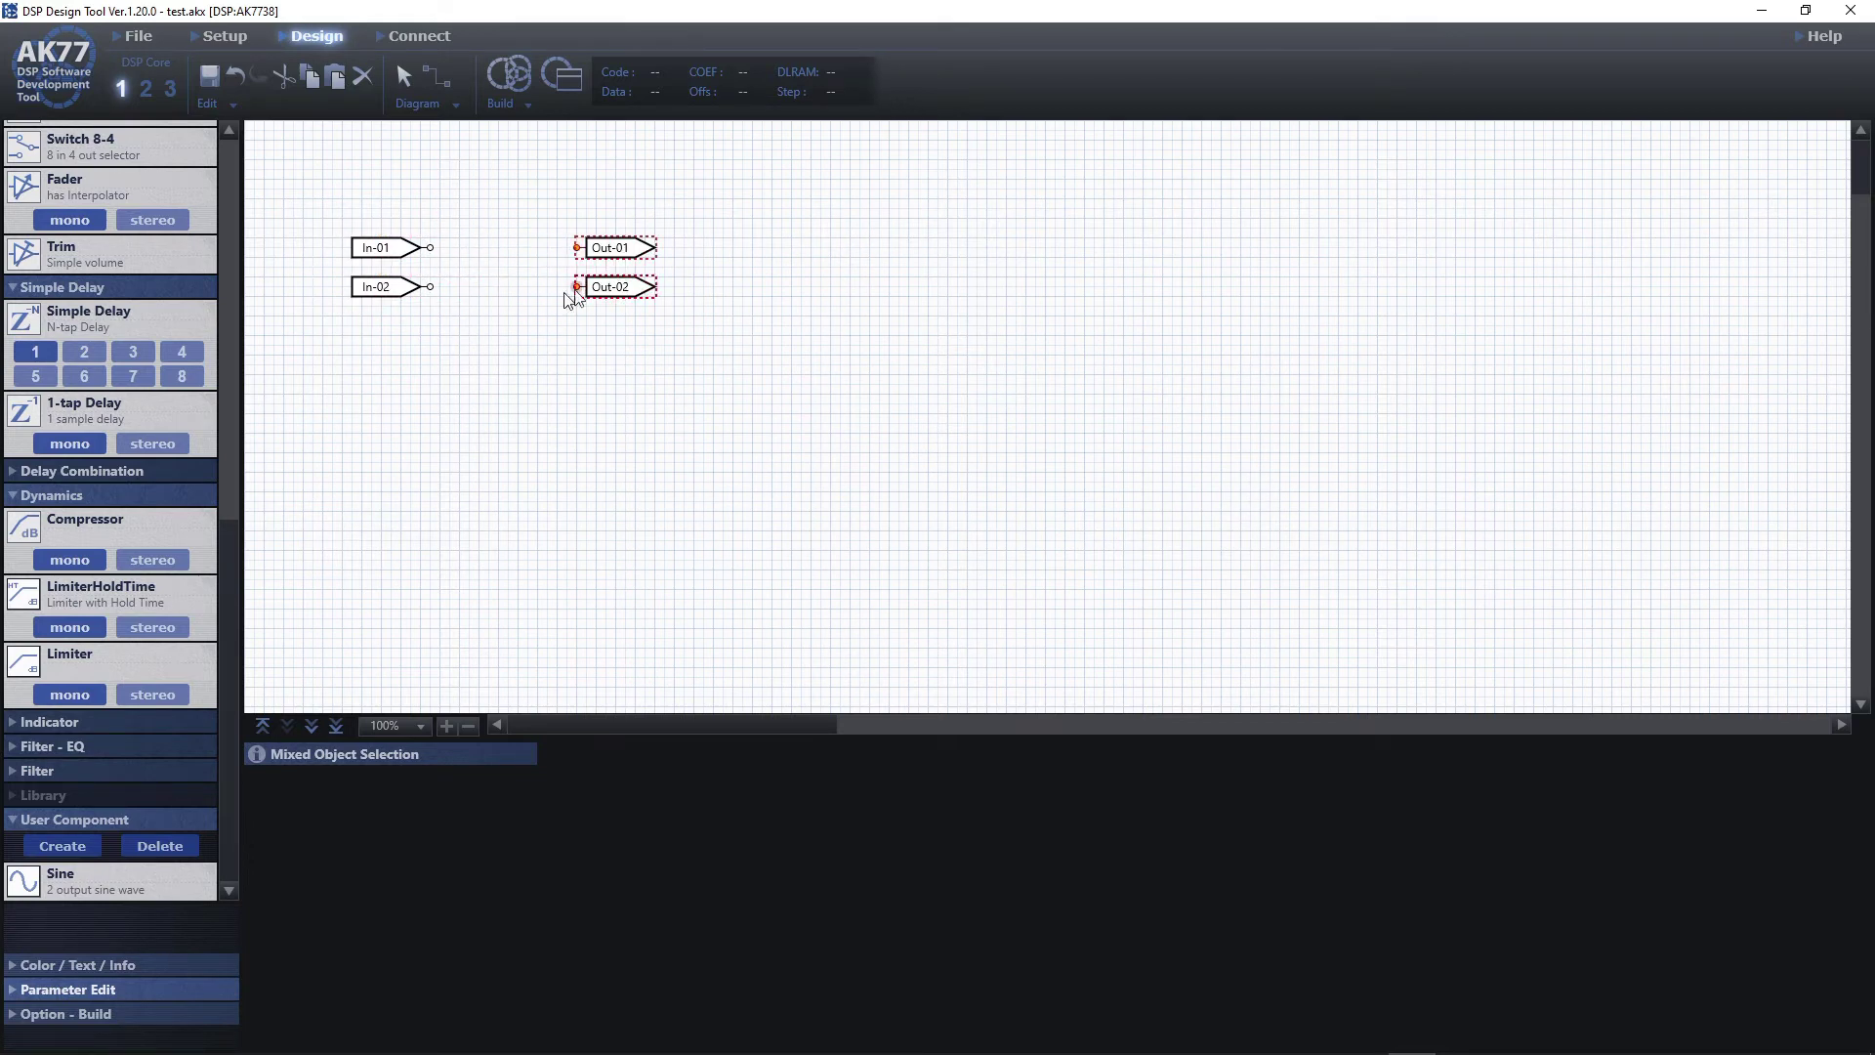
Insert a stereo Compressor and a stereo Graphic Equalizer in series, connecting both inputs to both outputs.
left_click_drag(152, 559, 433, 256)
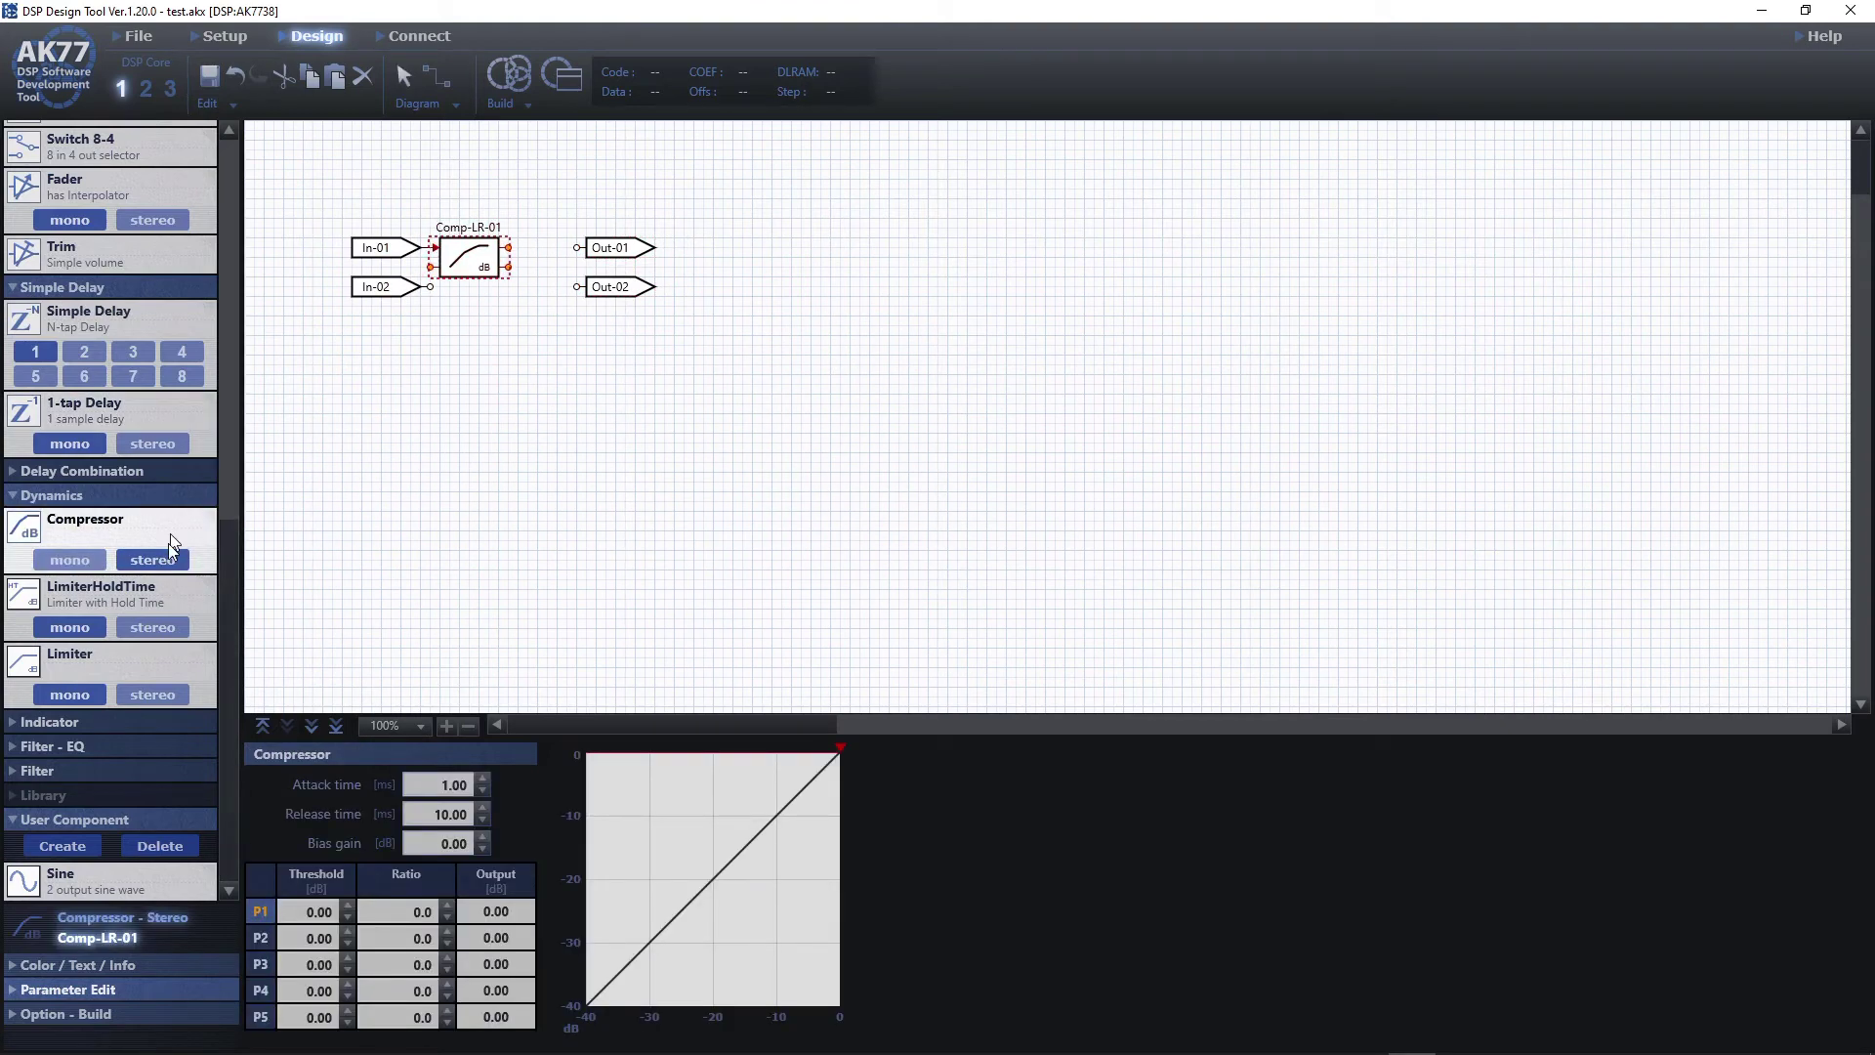
left_click(97, 744)
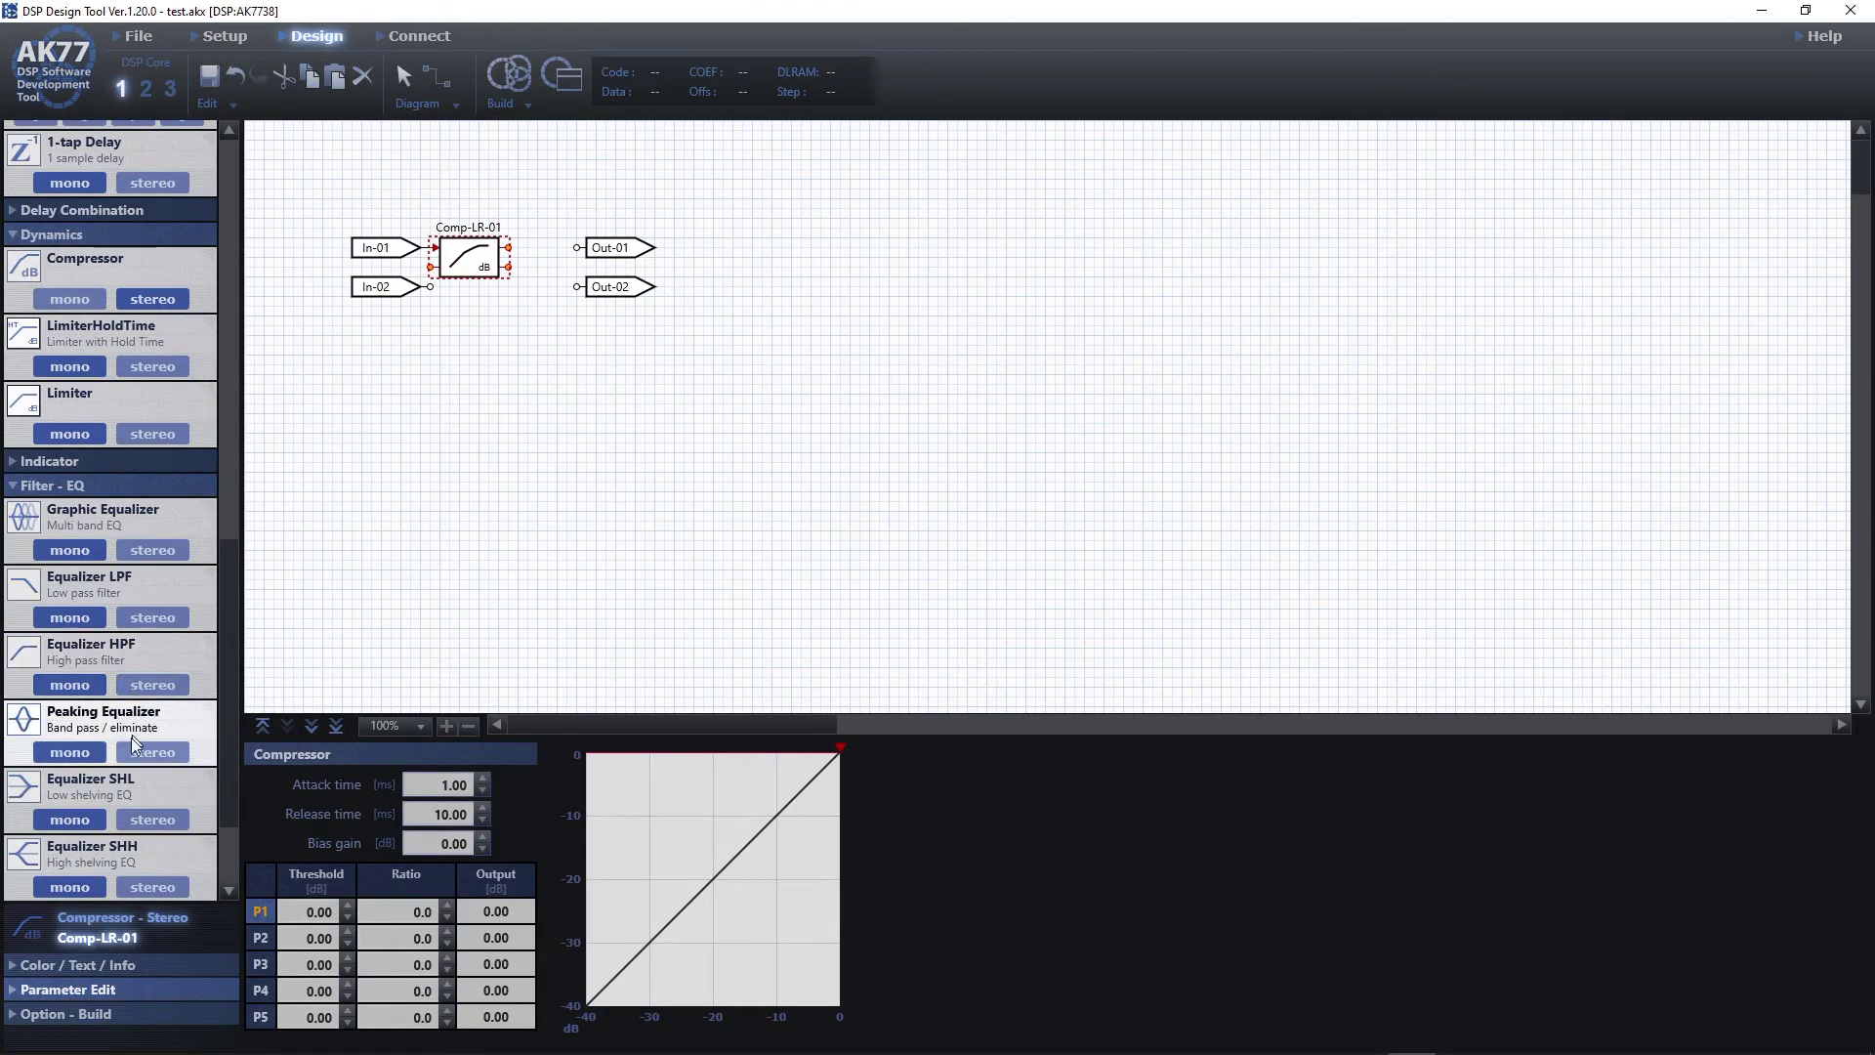
left_click_drag(152, 550, 623, 277)
left_click(396, 293)
left_click_drag(395, 293, 396, 284)
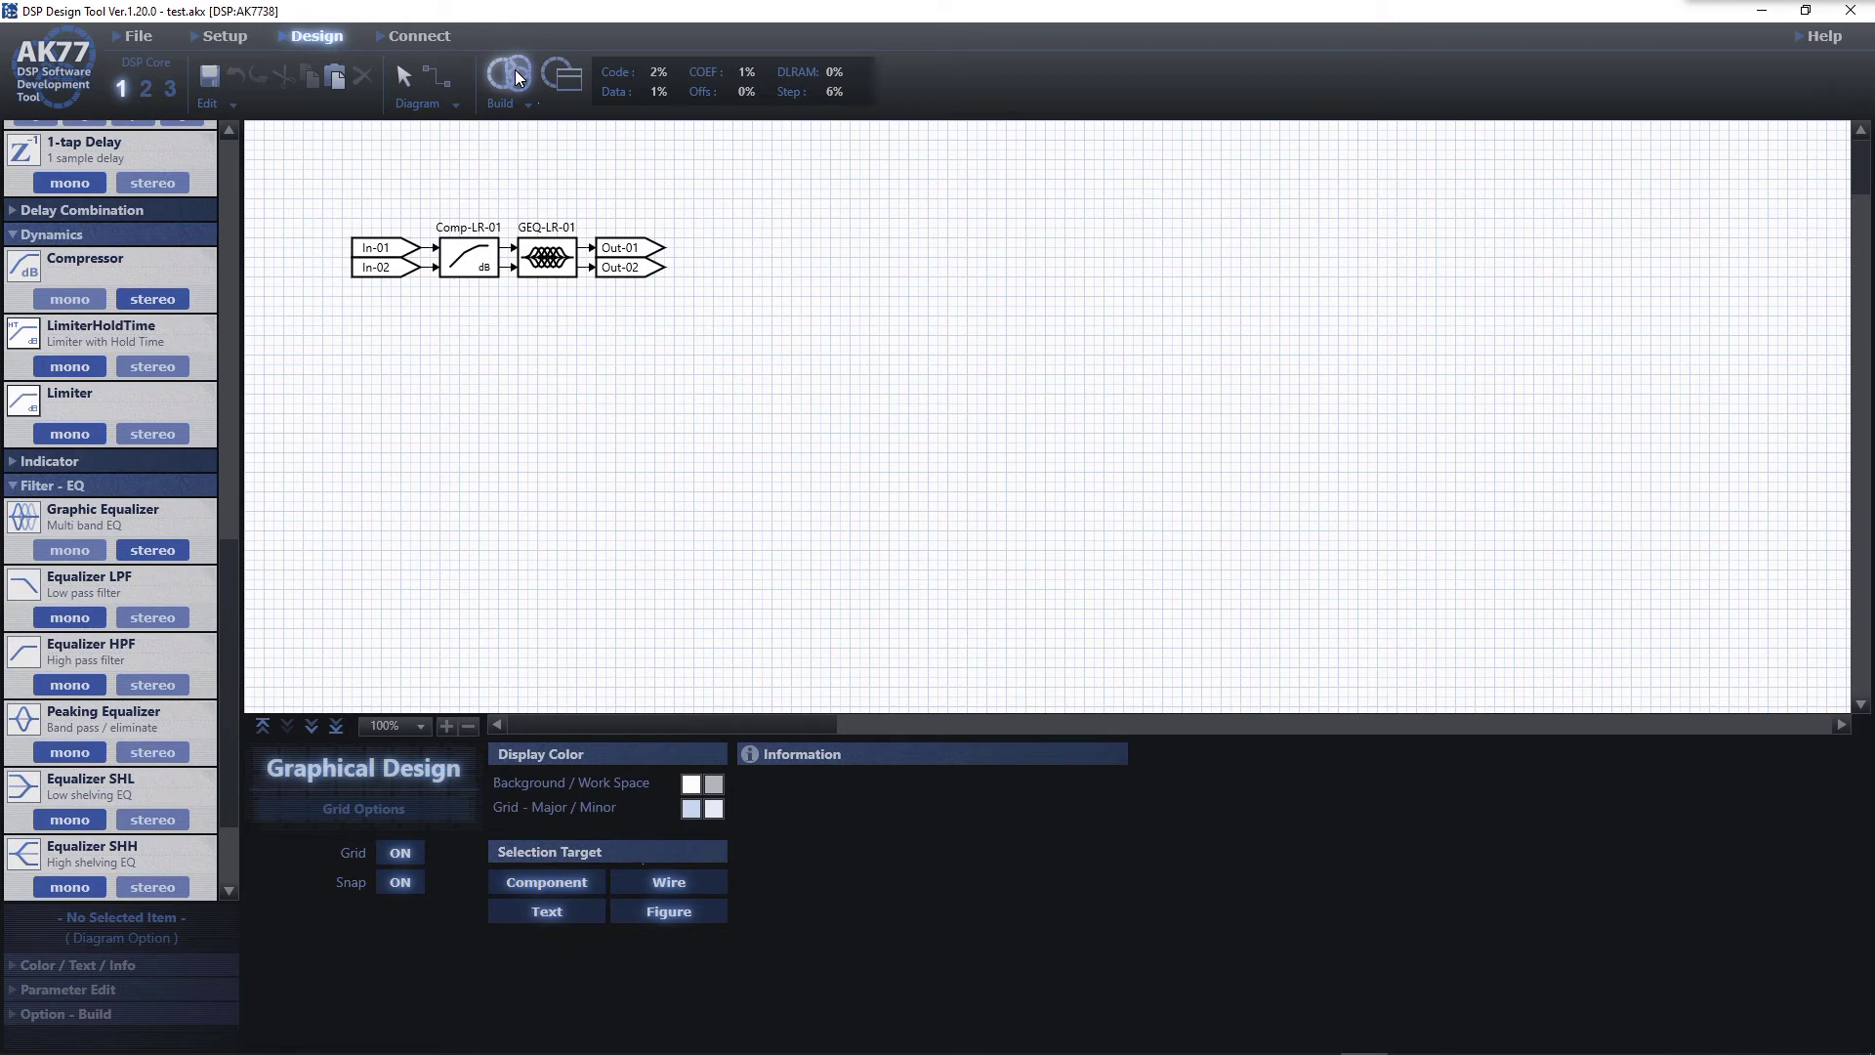
Build the design and review the build results for DSP 1, DSP 2 and DSP 3.
left_click(517, 78)
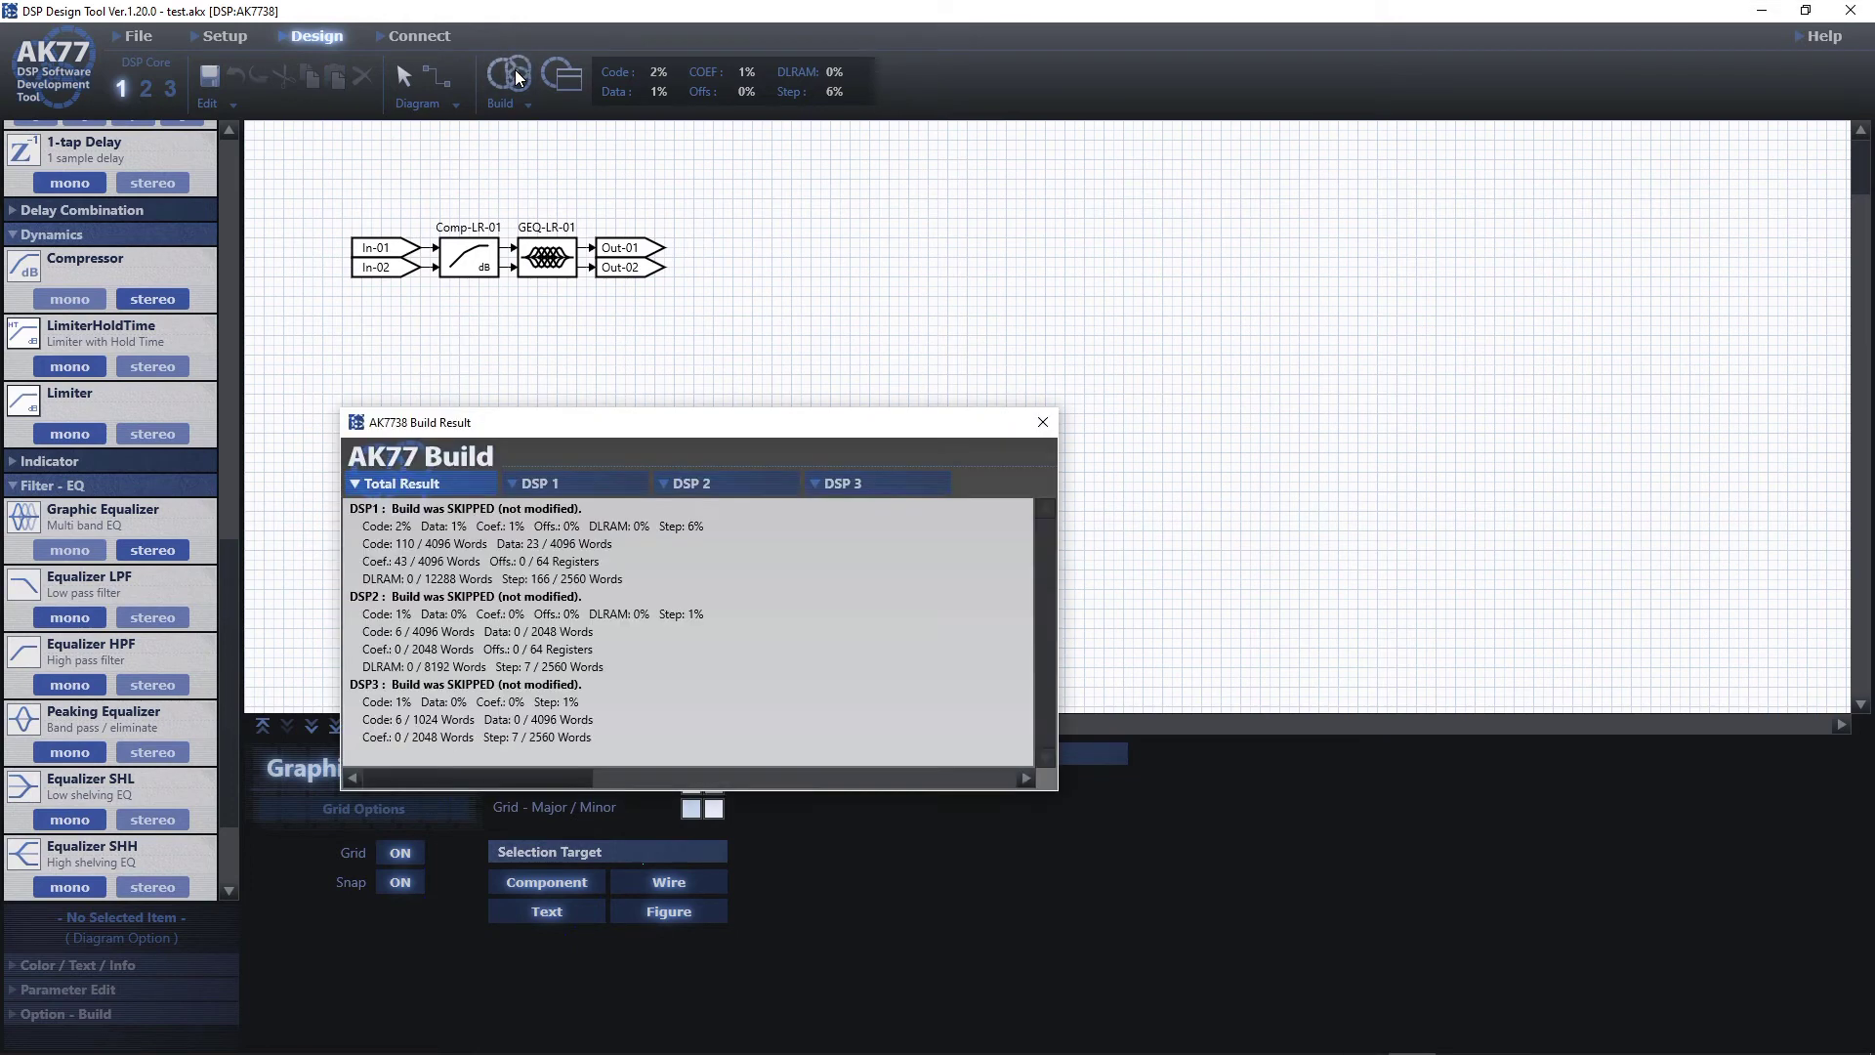
left_click(576, 483)
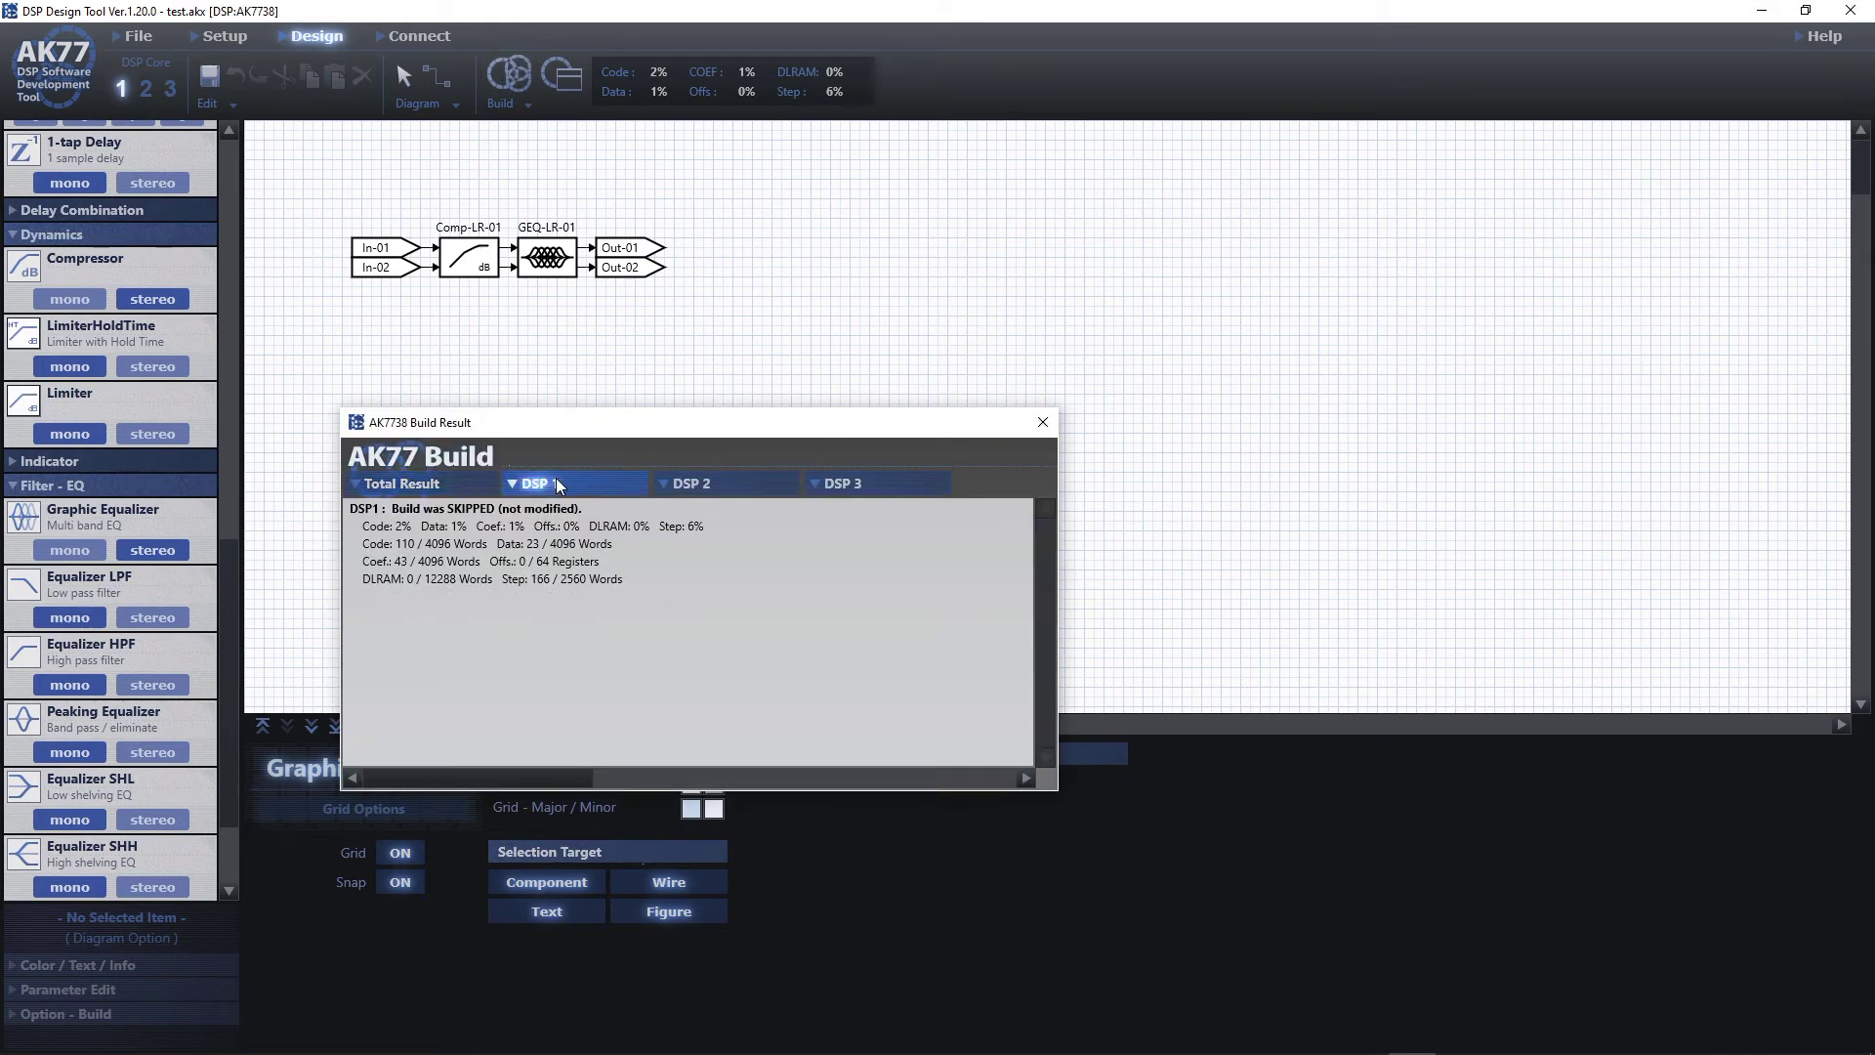
left_click(723, 483)
left_click(842, 484)
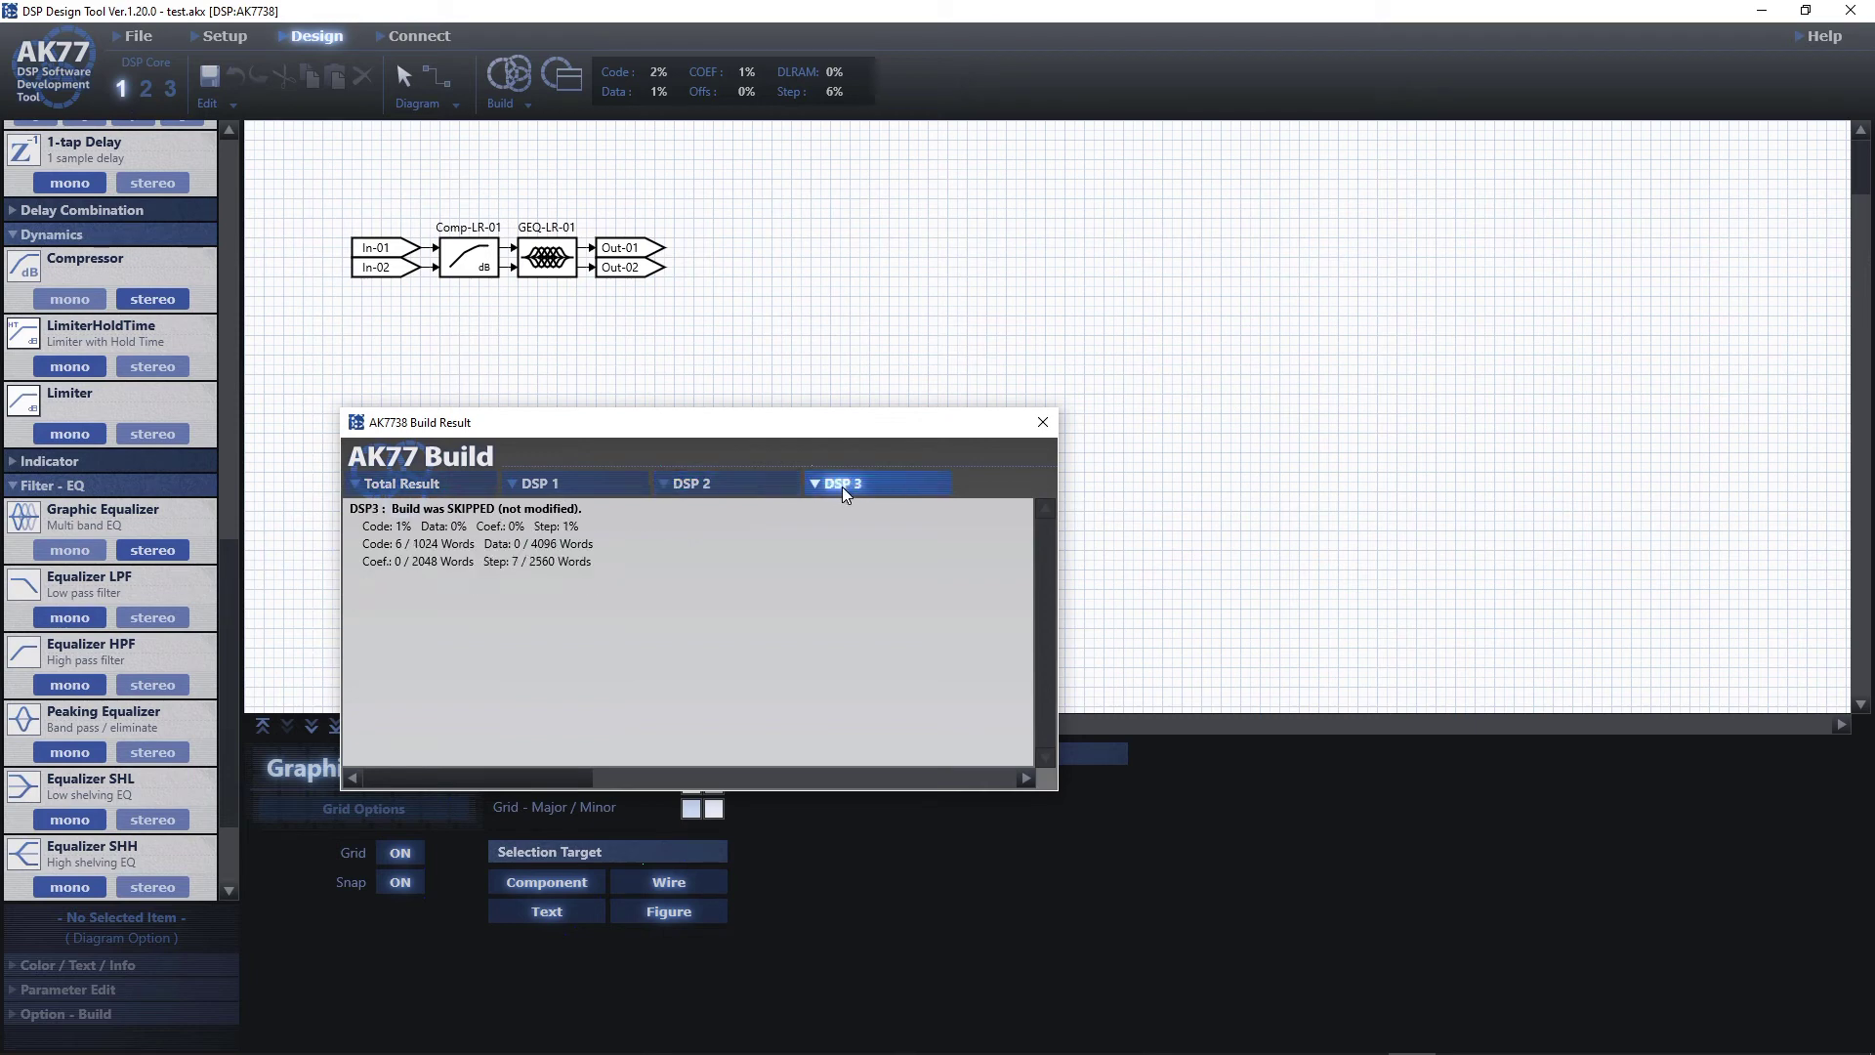
left_click(1041, 426)
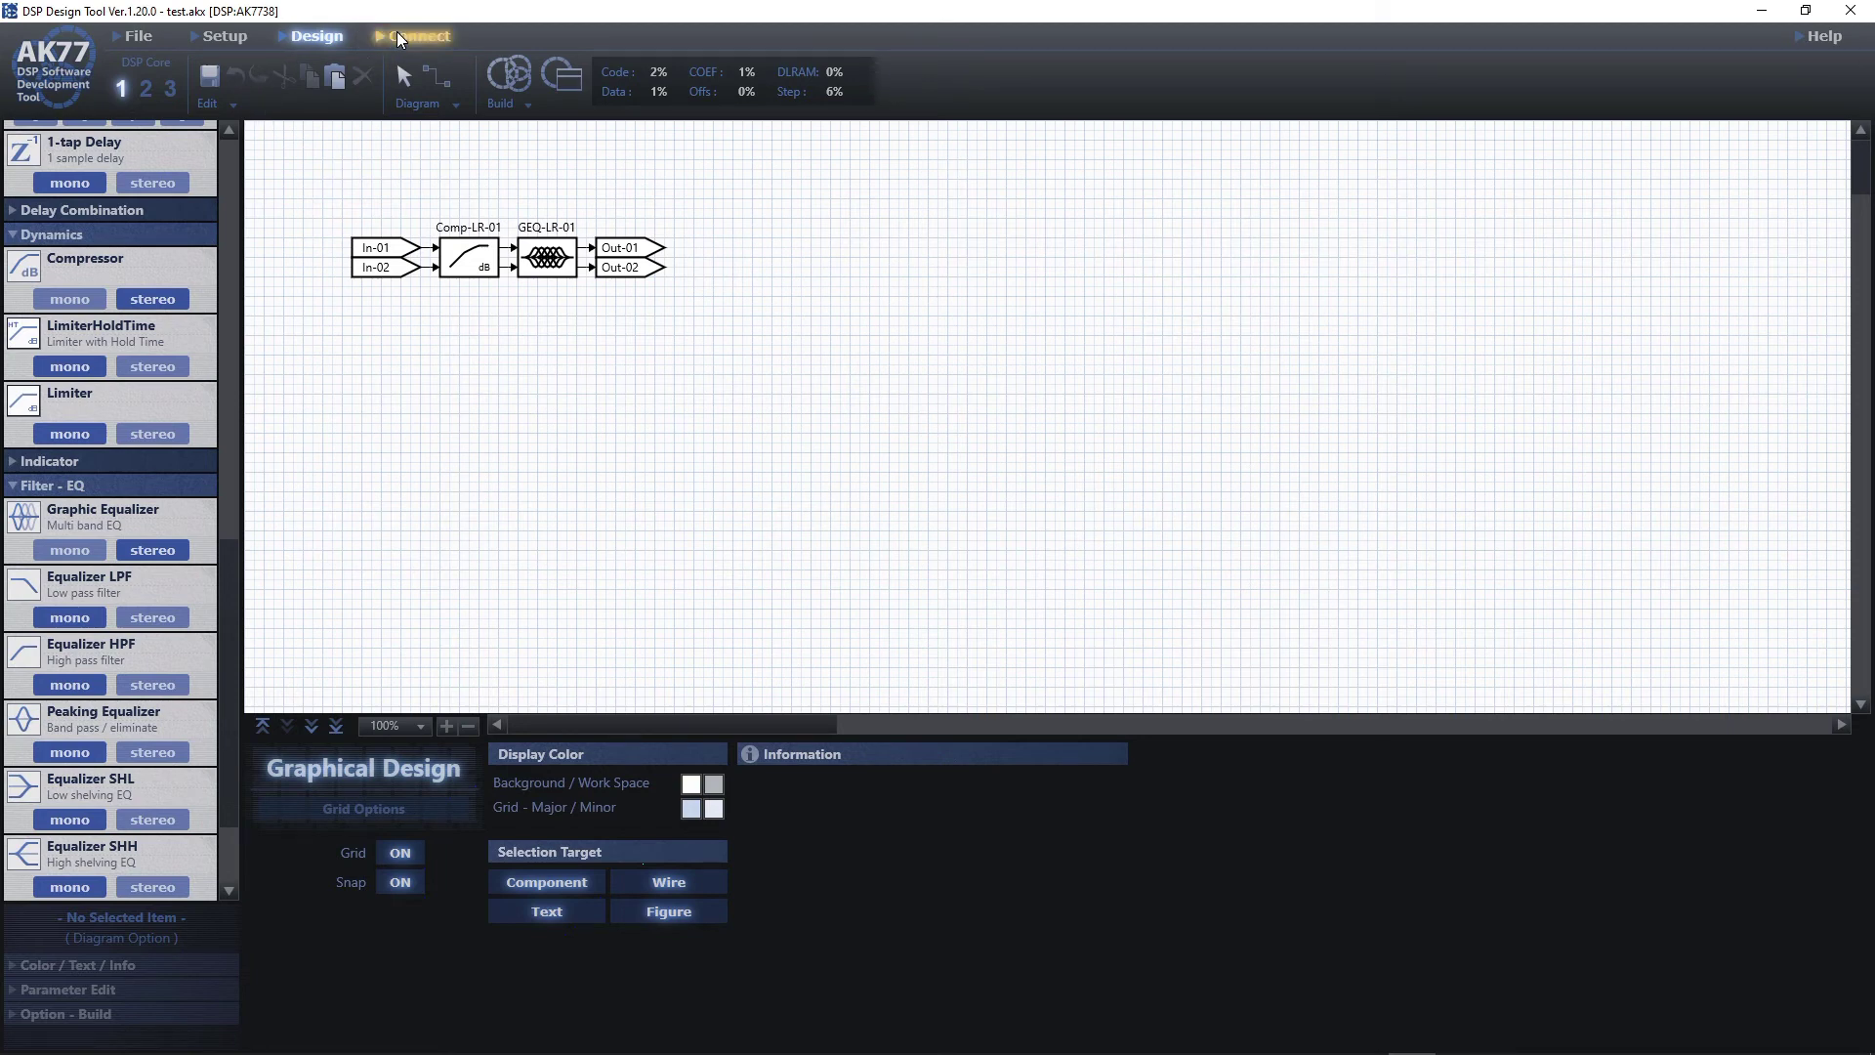
Switch to Connect mode and load DefaultScript.txt as the evaluation board's first script.
left_click(398, 37)
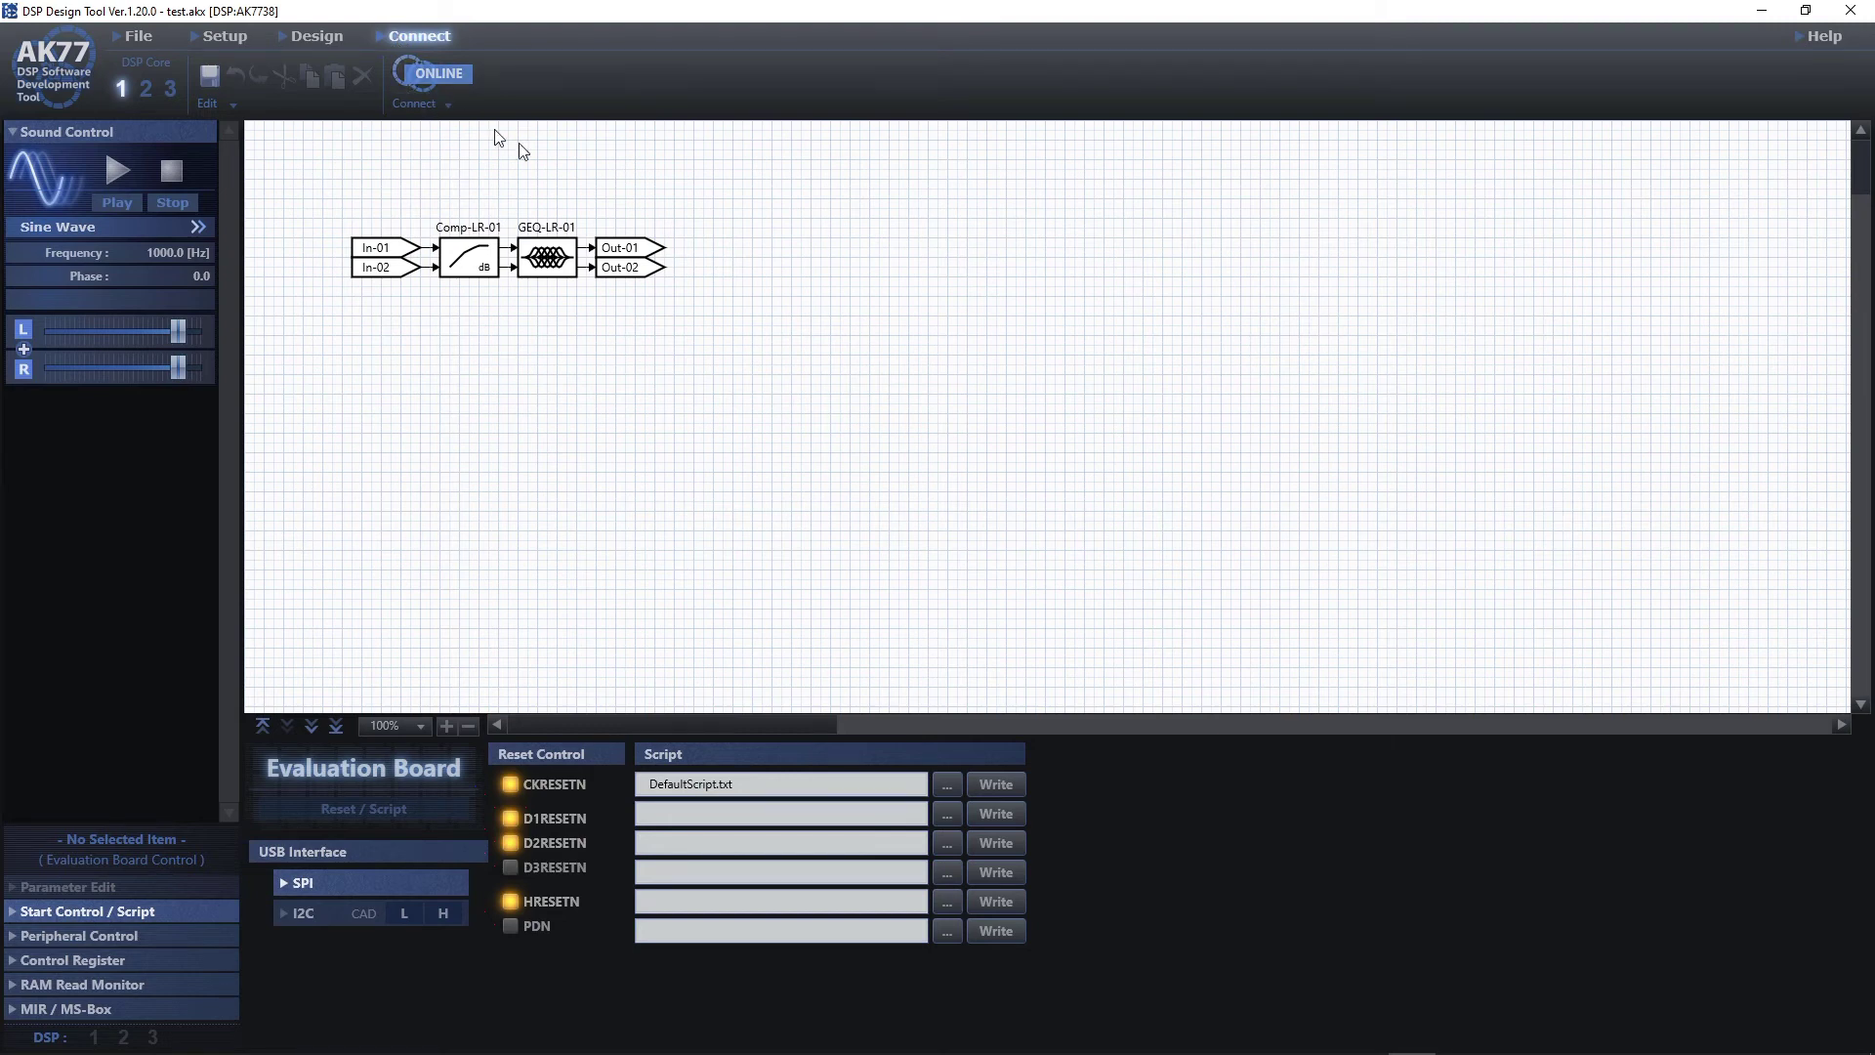
left_click(778, 782)
double_click(771, 779)
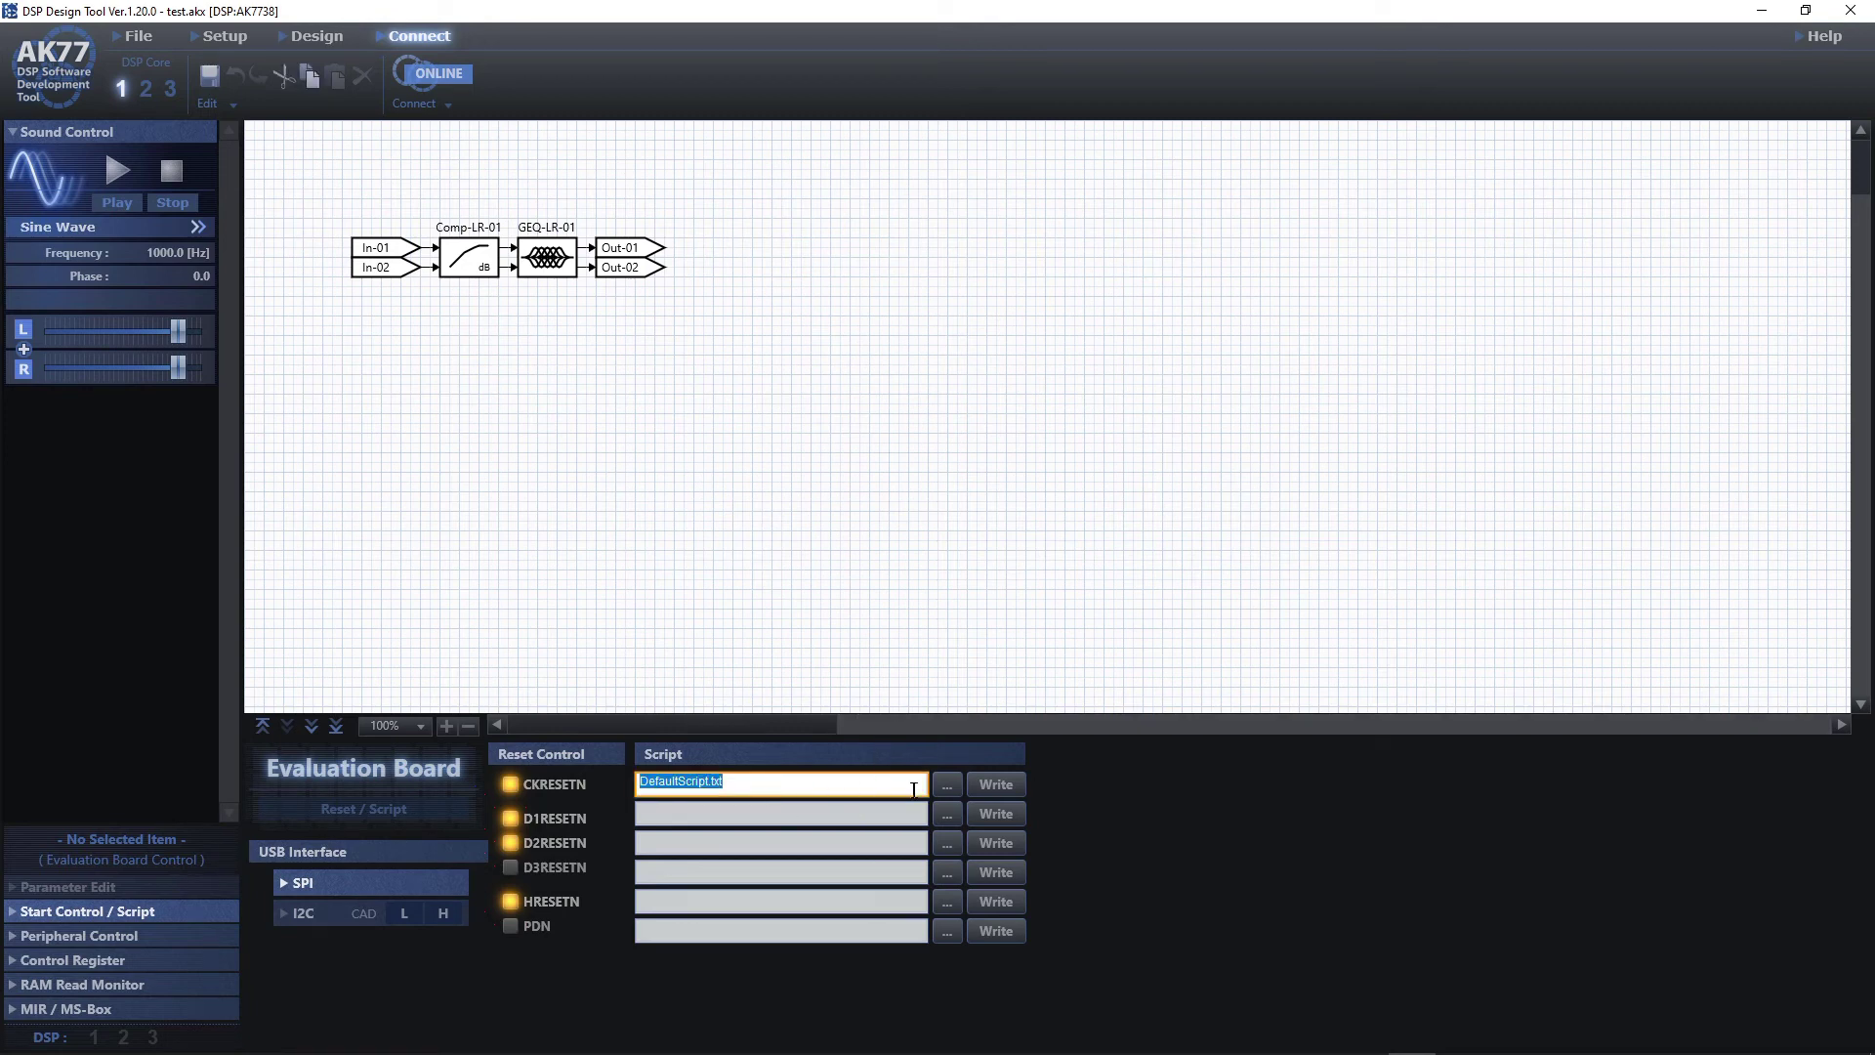
left_click(949, 785)
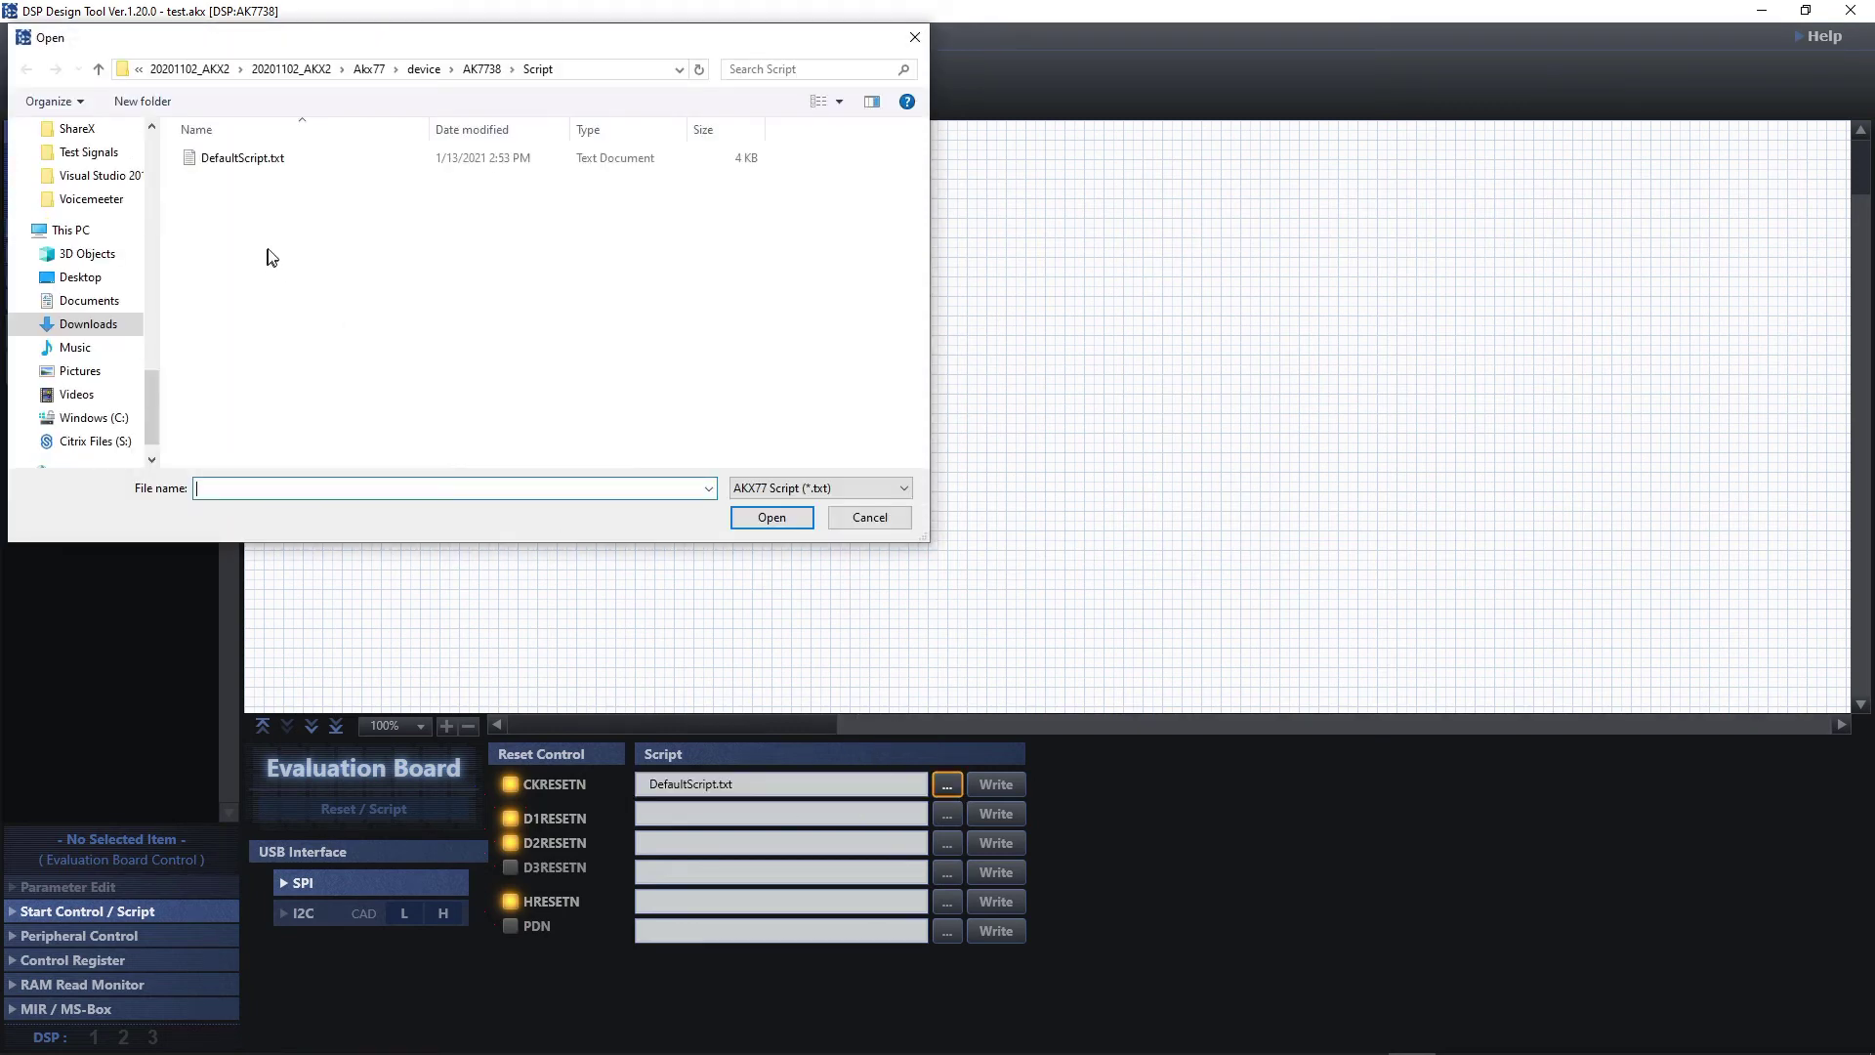
left_click(255, 159)
left_click(770, 517)
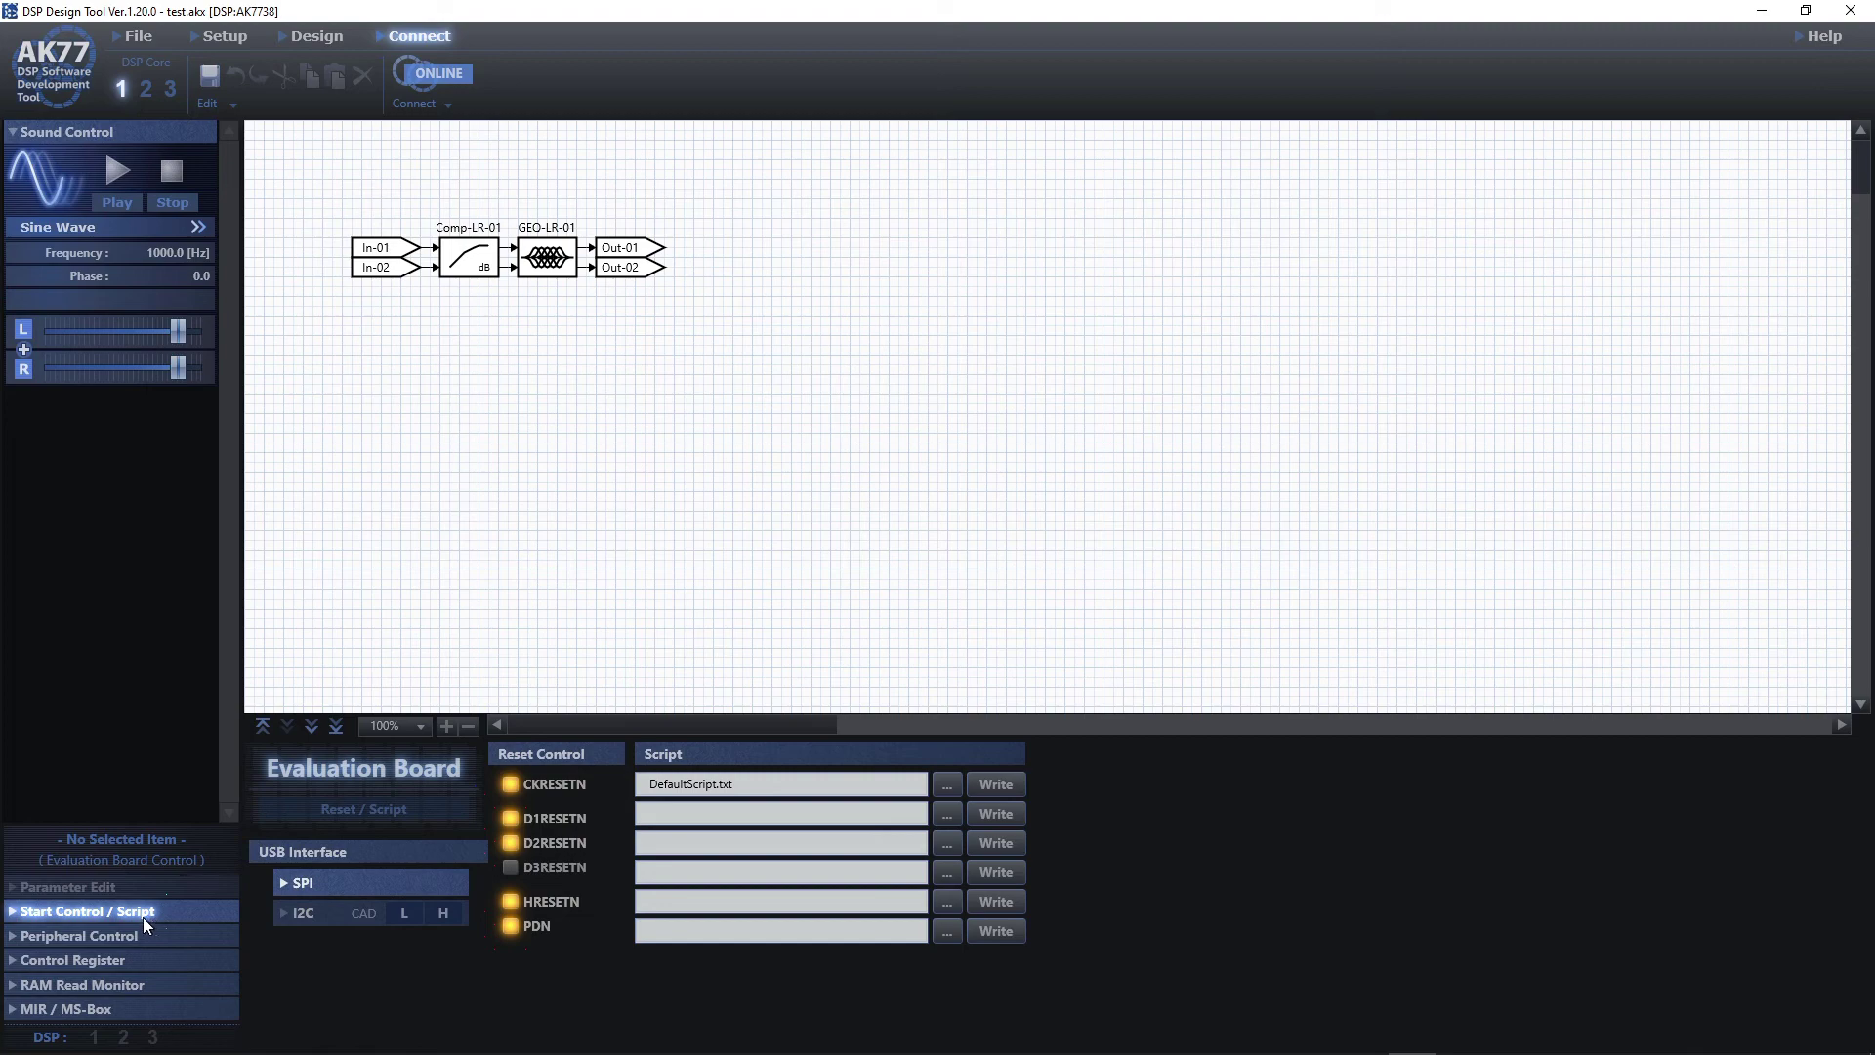
Examine the compressor's parameters, the start control settings, the AK4118A1 and AK4118A2 peripheral registers and the control register map.
left_click(137, 887)
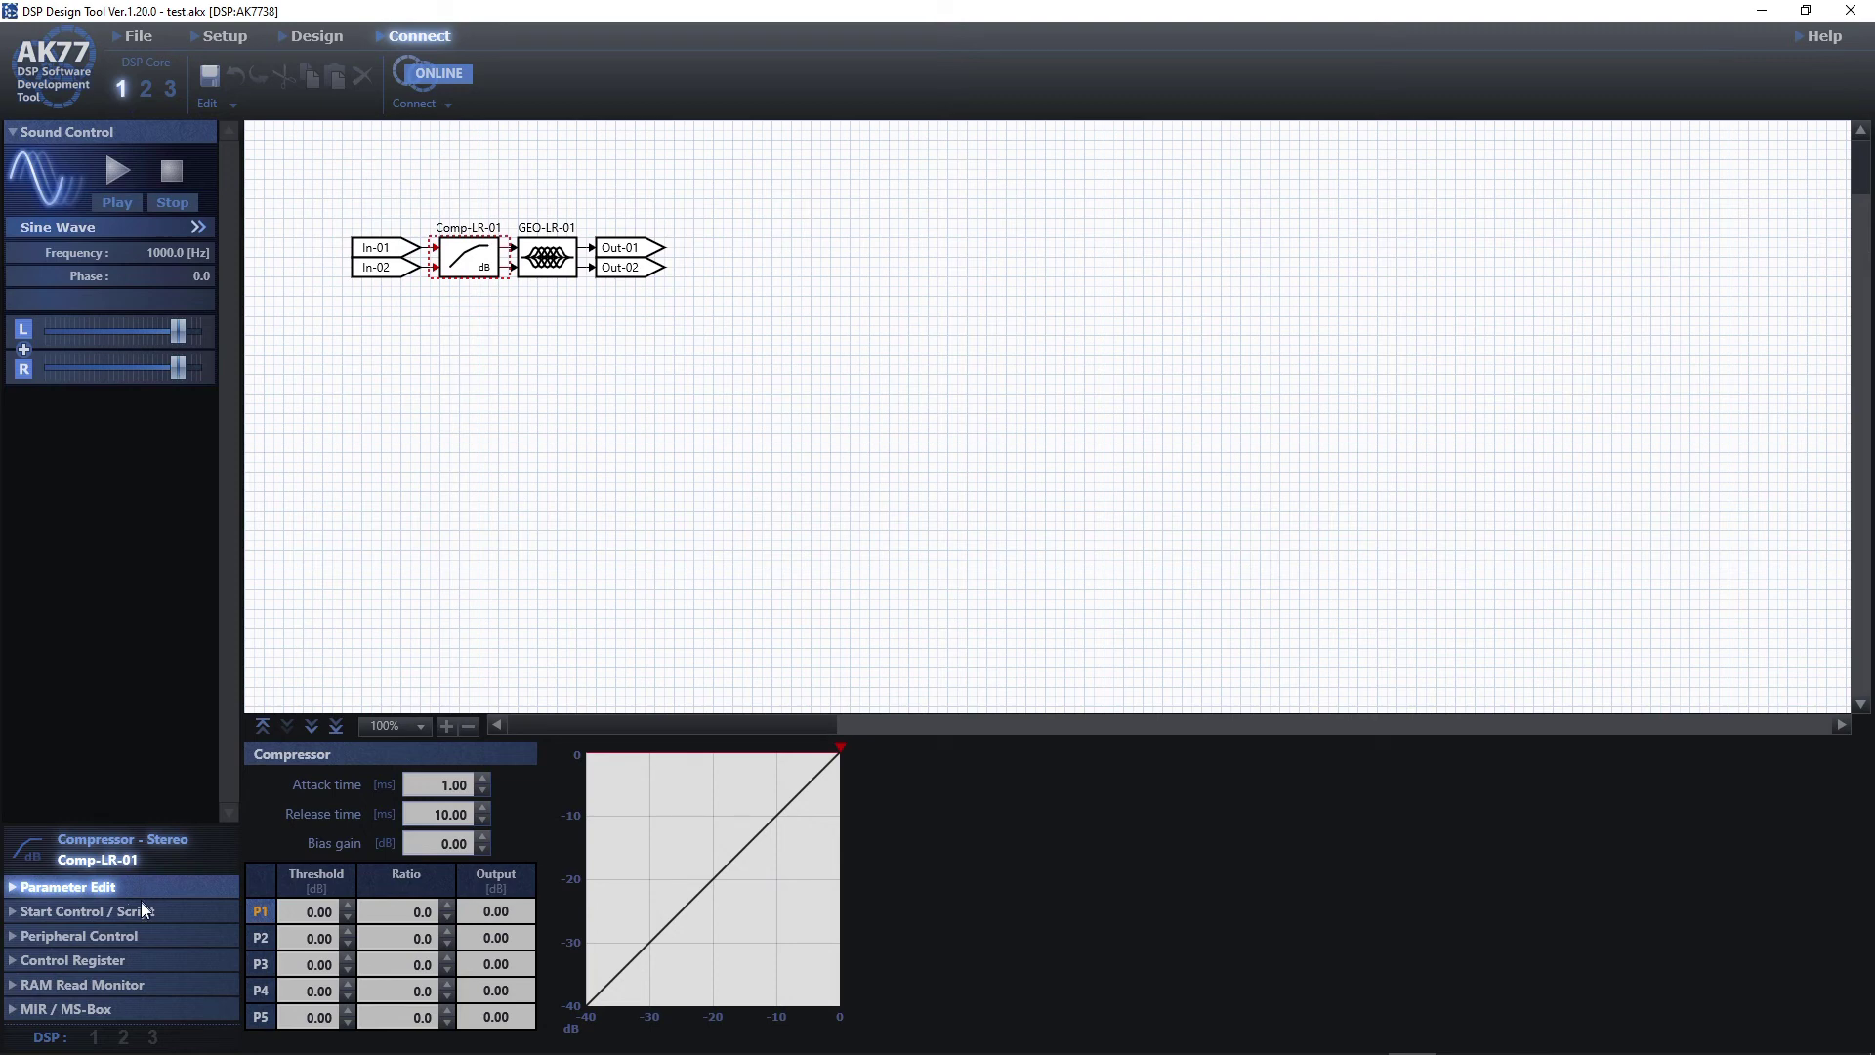
left_click(144, 918)
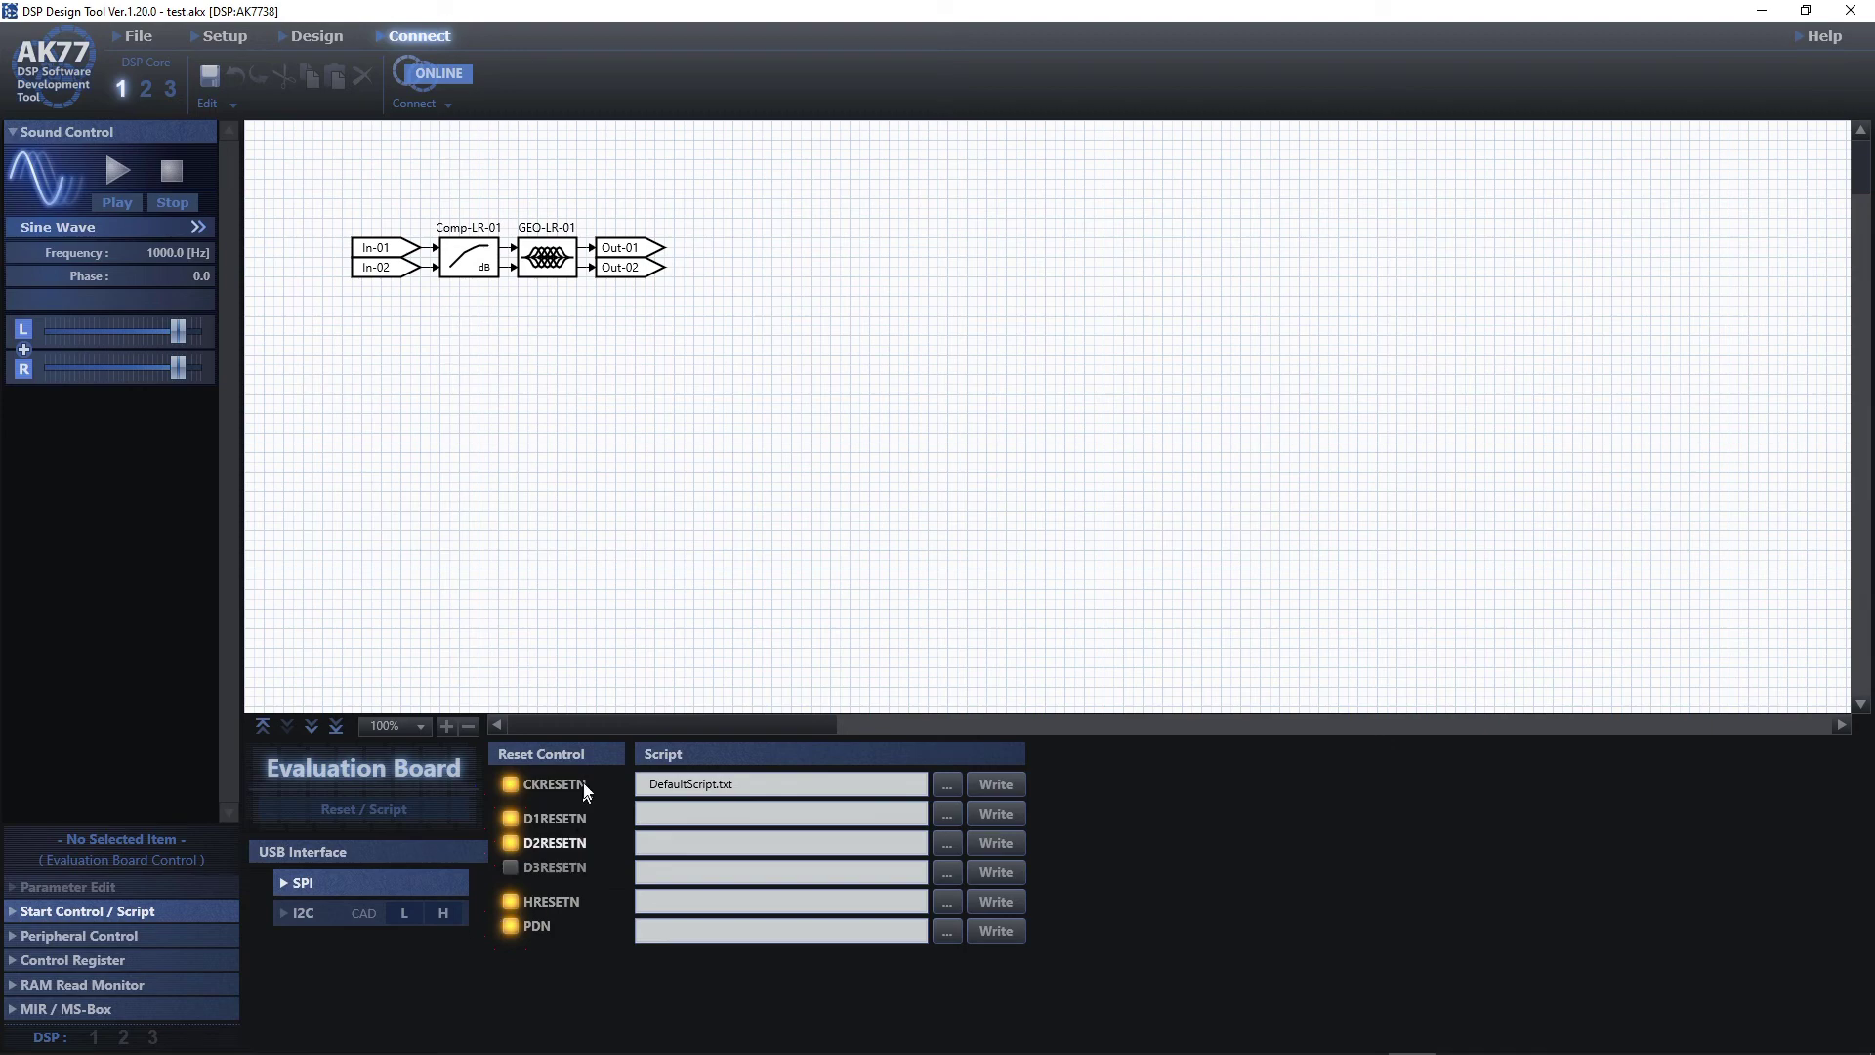
left_click(173, 937)
left_click(371, 799)
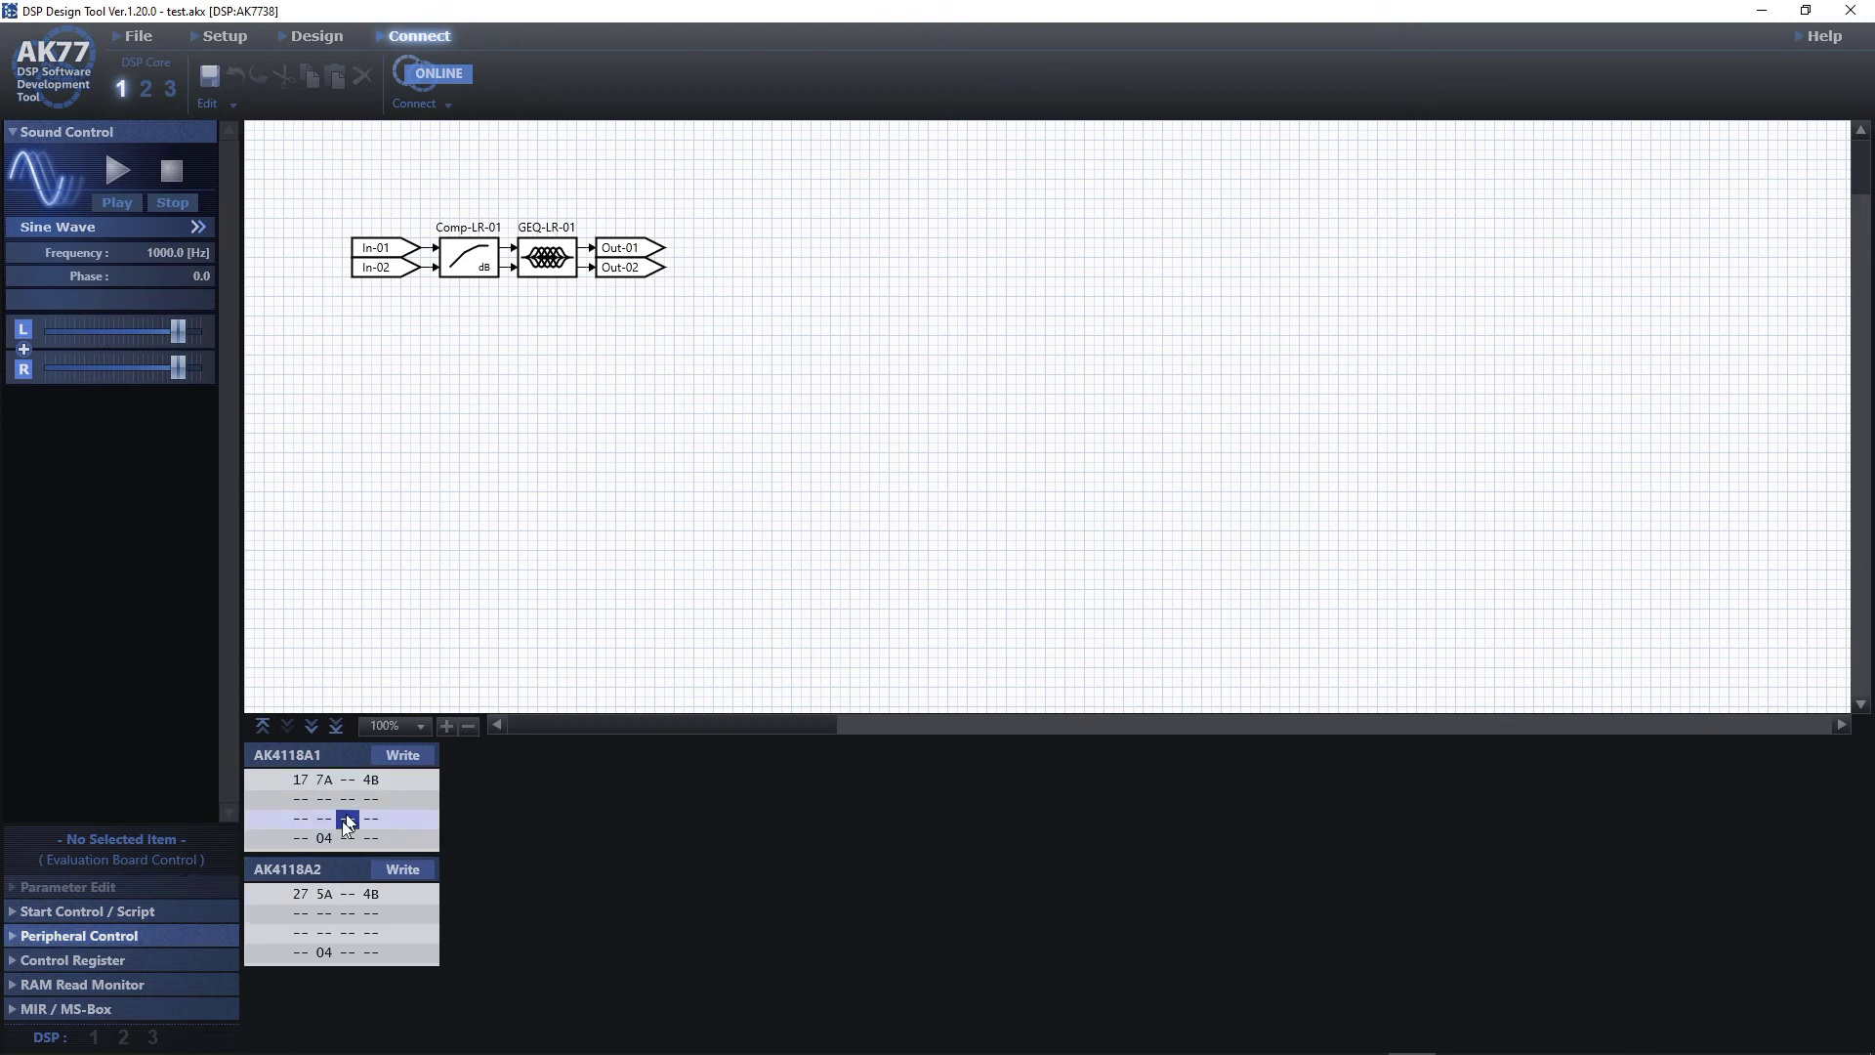
left_click(324, 894)
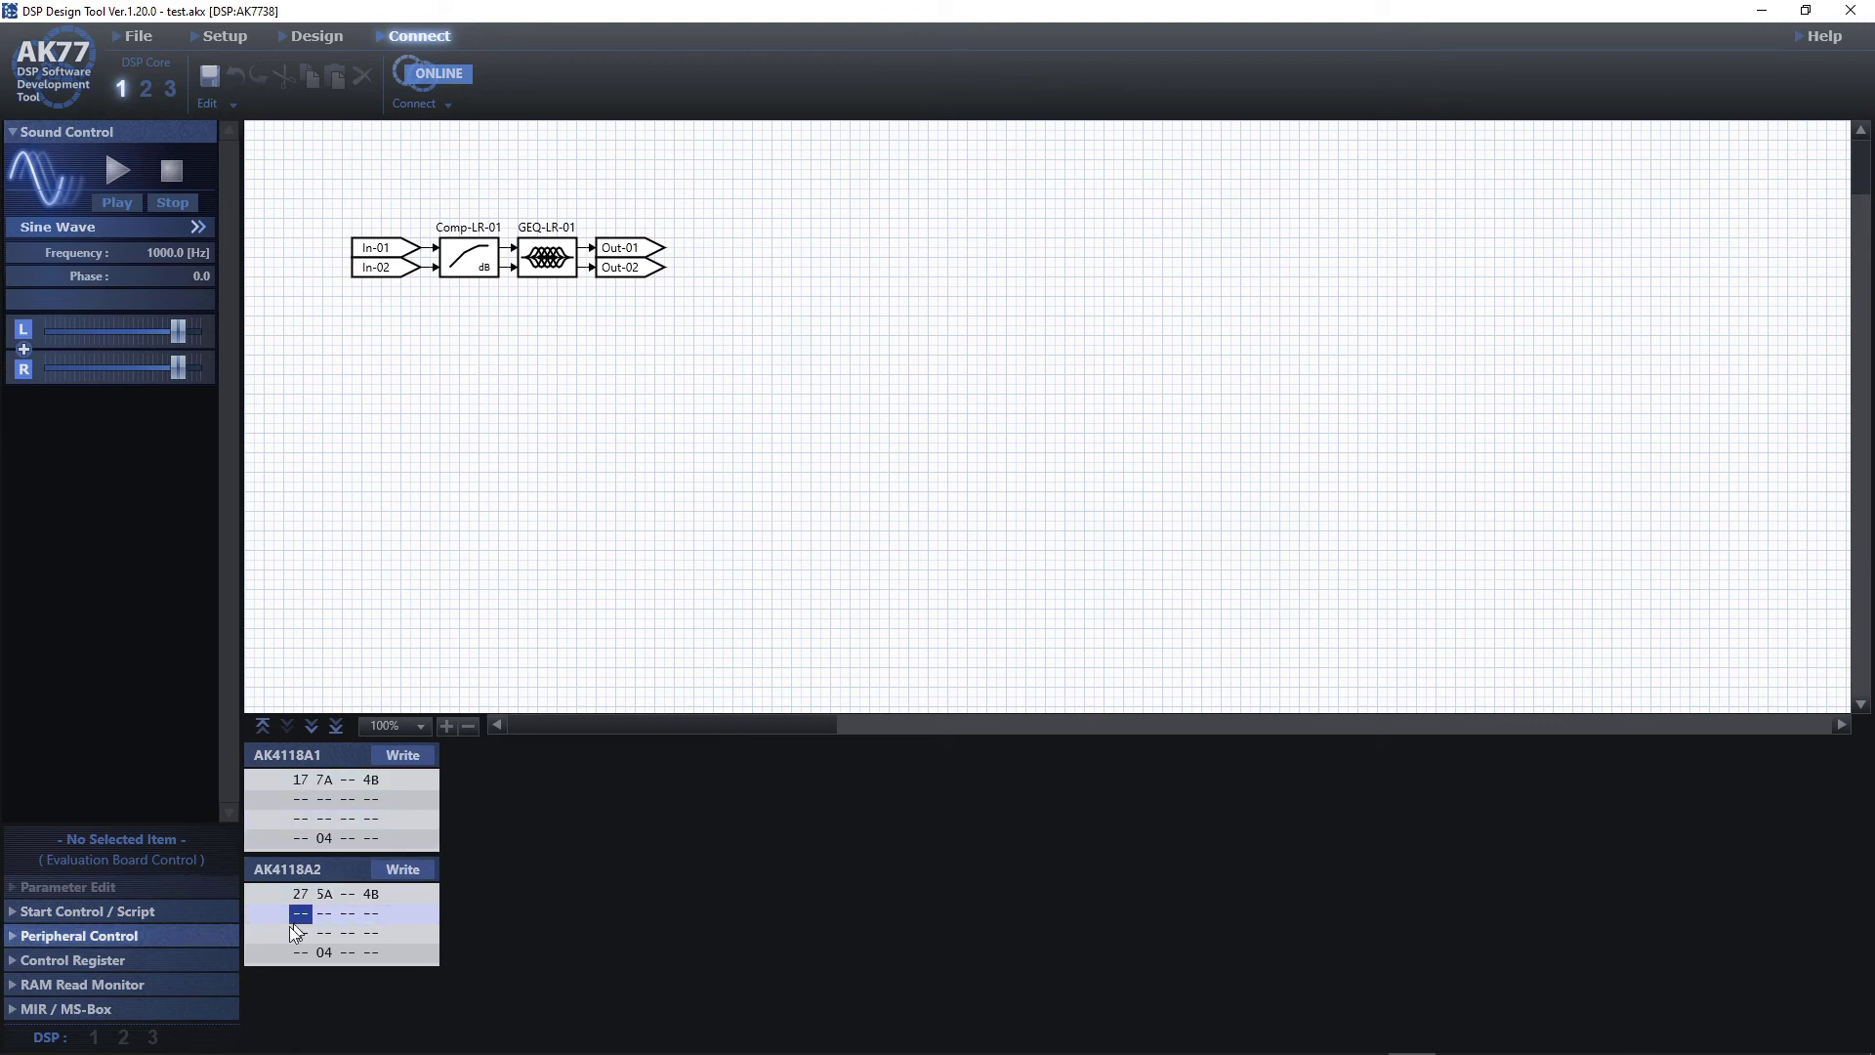
left_click(110, 961)
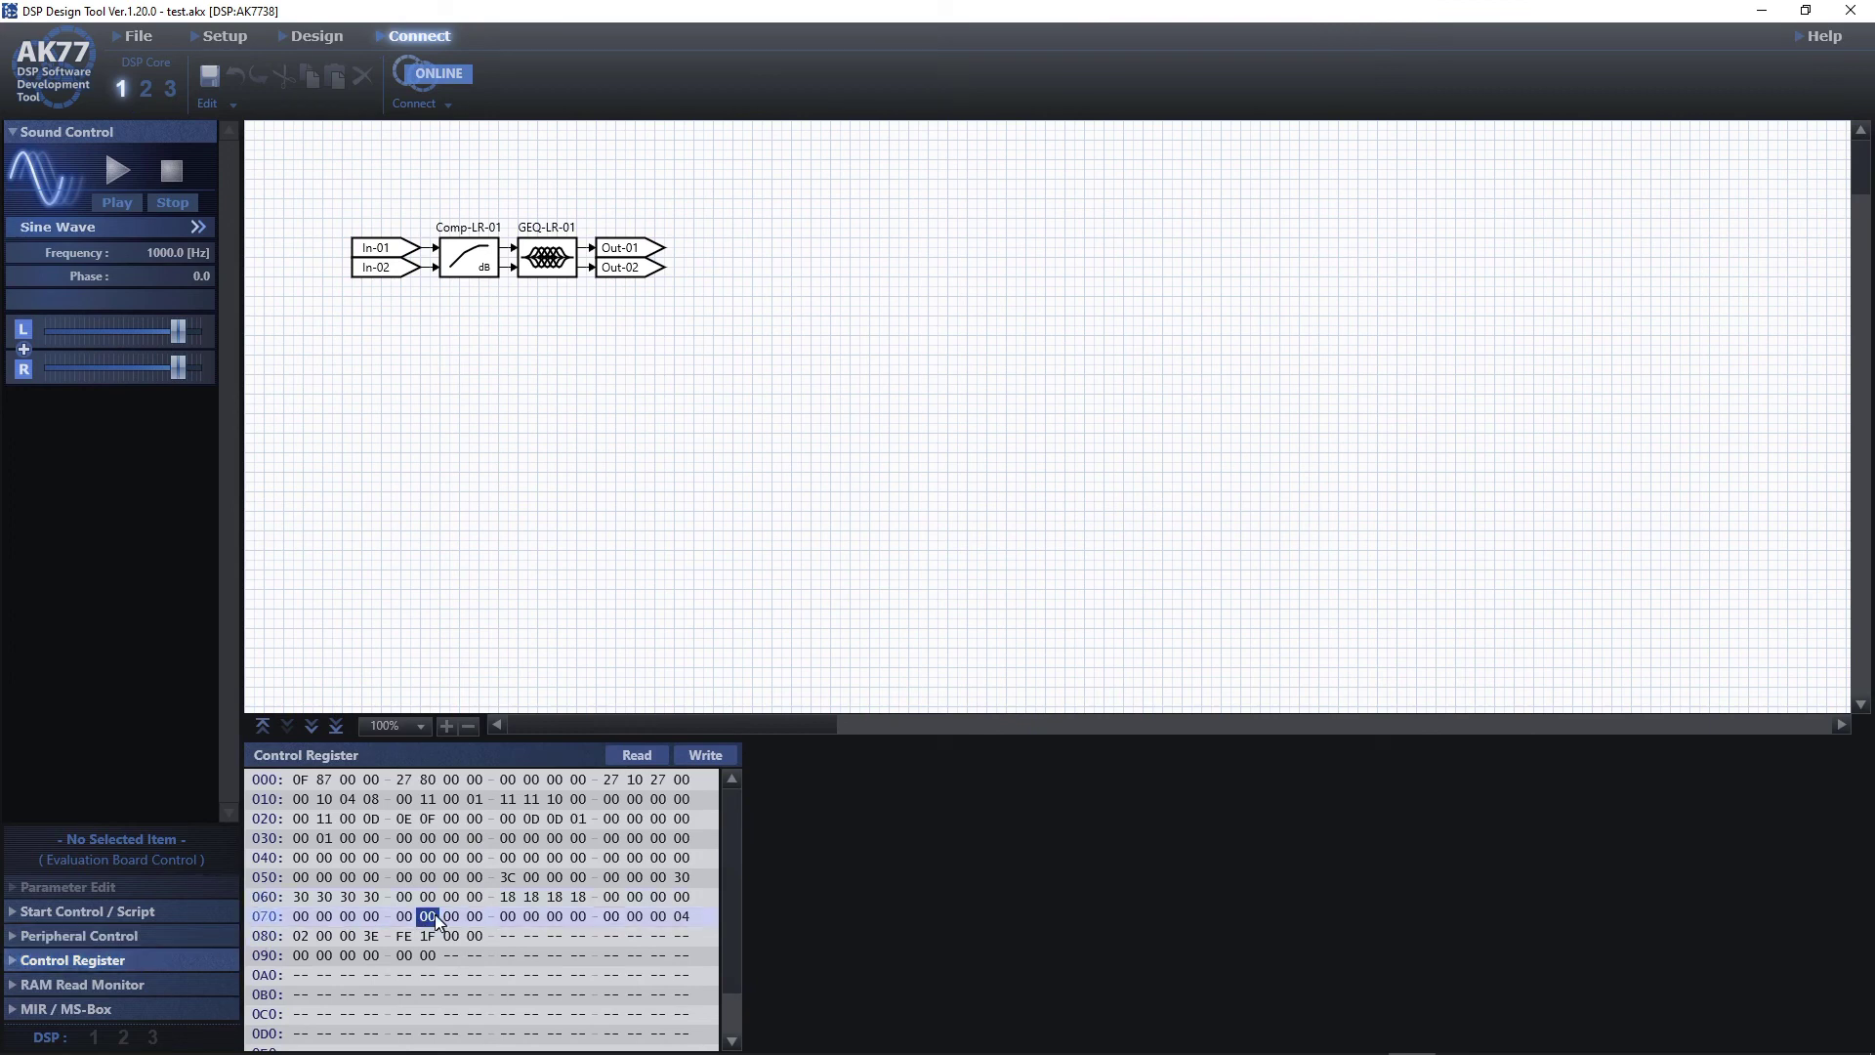
Examine the RAM read monitor, the MIR / MS-Box view and the stereo compressor's parameters.
left_click(152, 983)
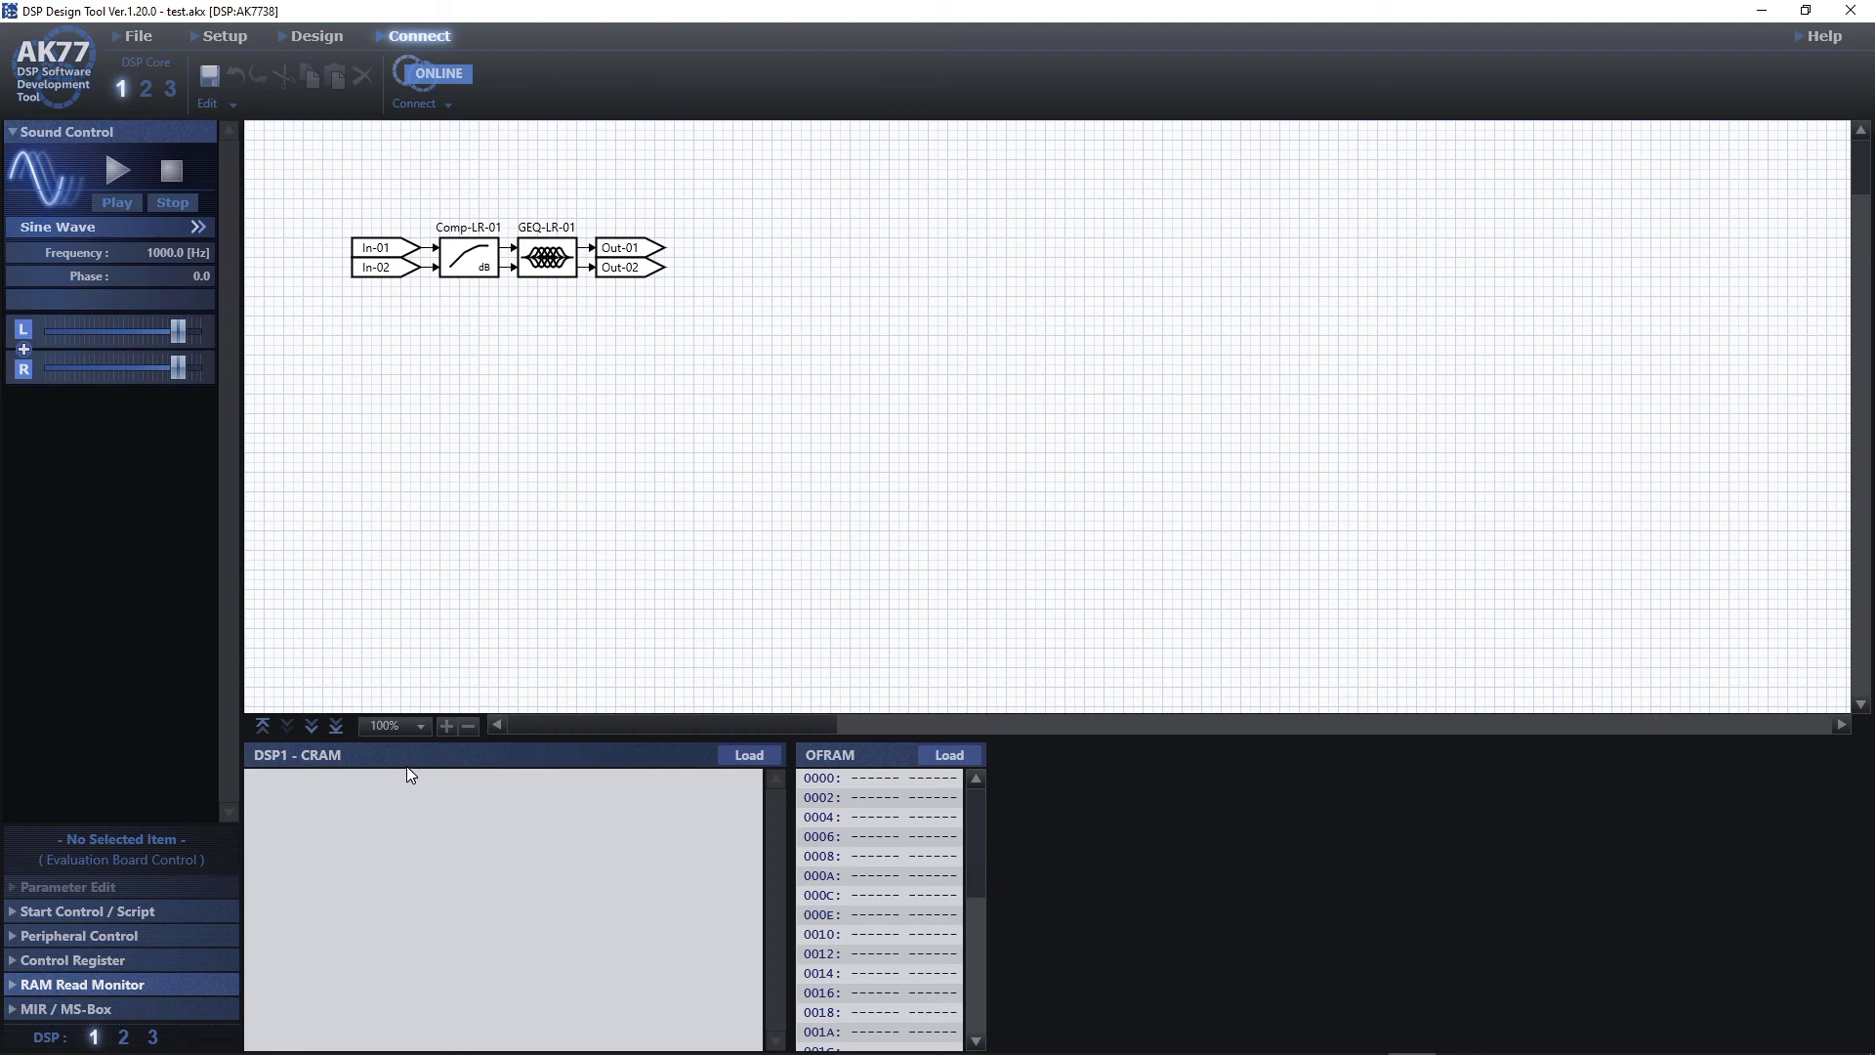
left_click(56, 1012)
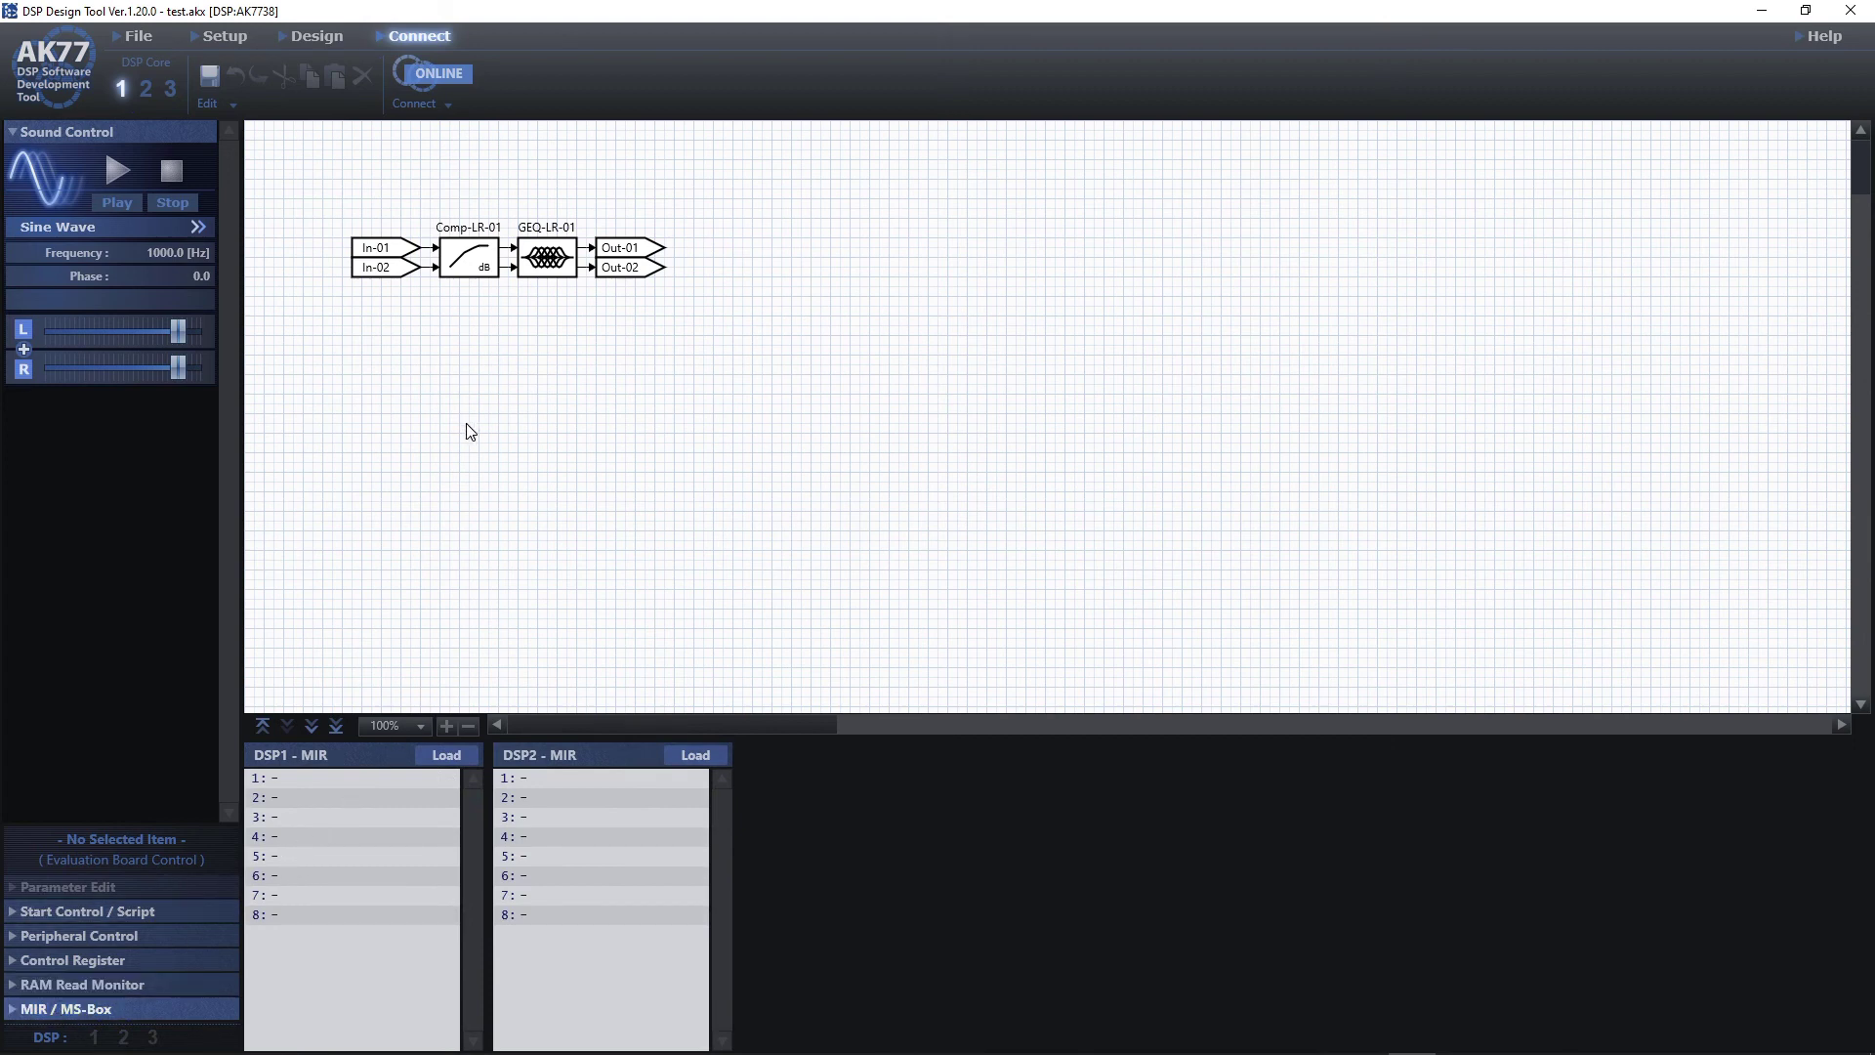
left_click(465, 263)
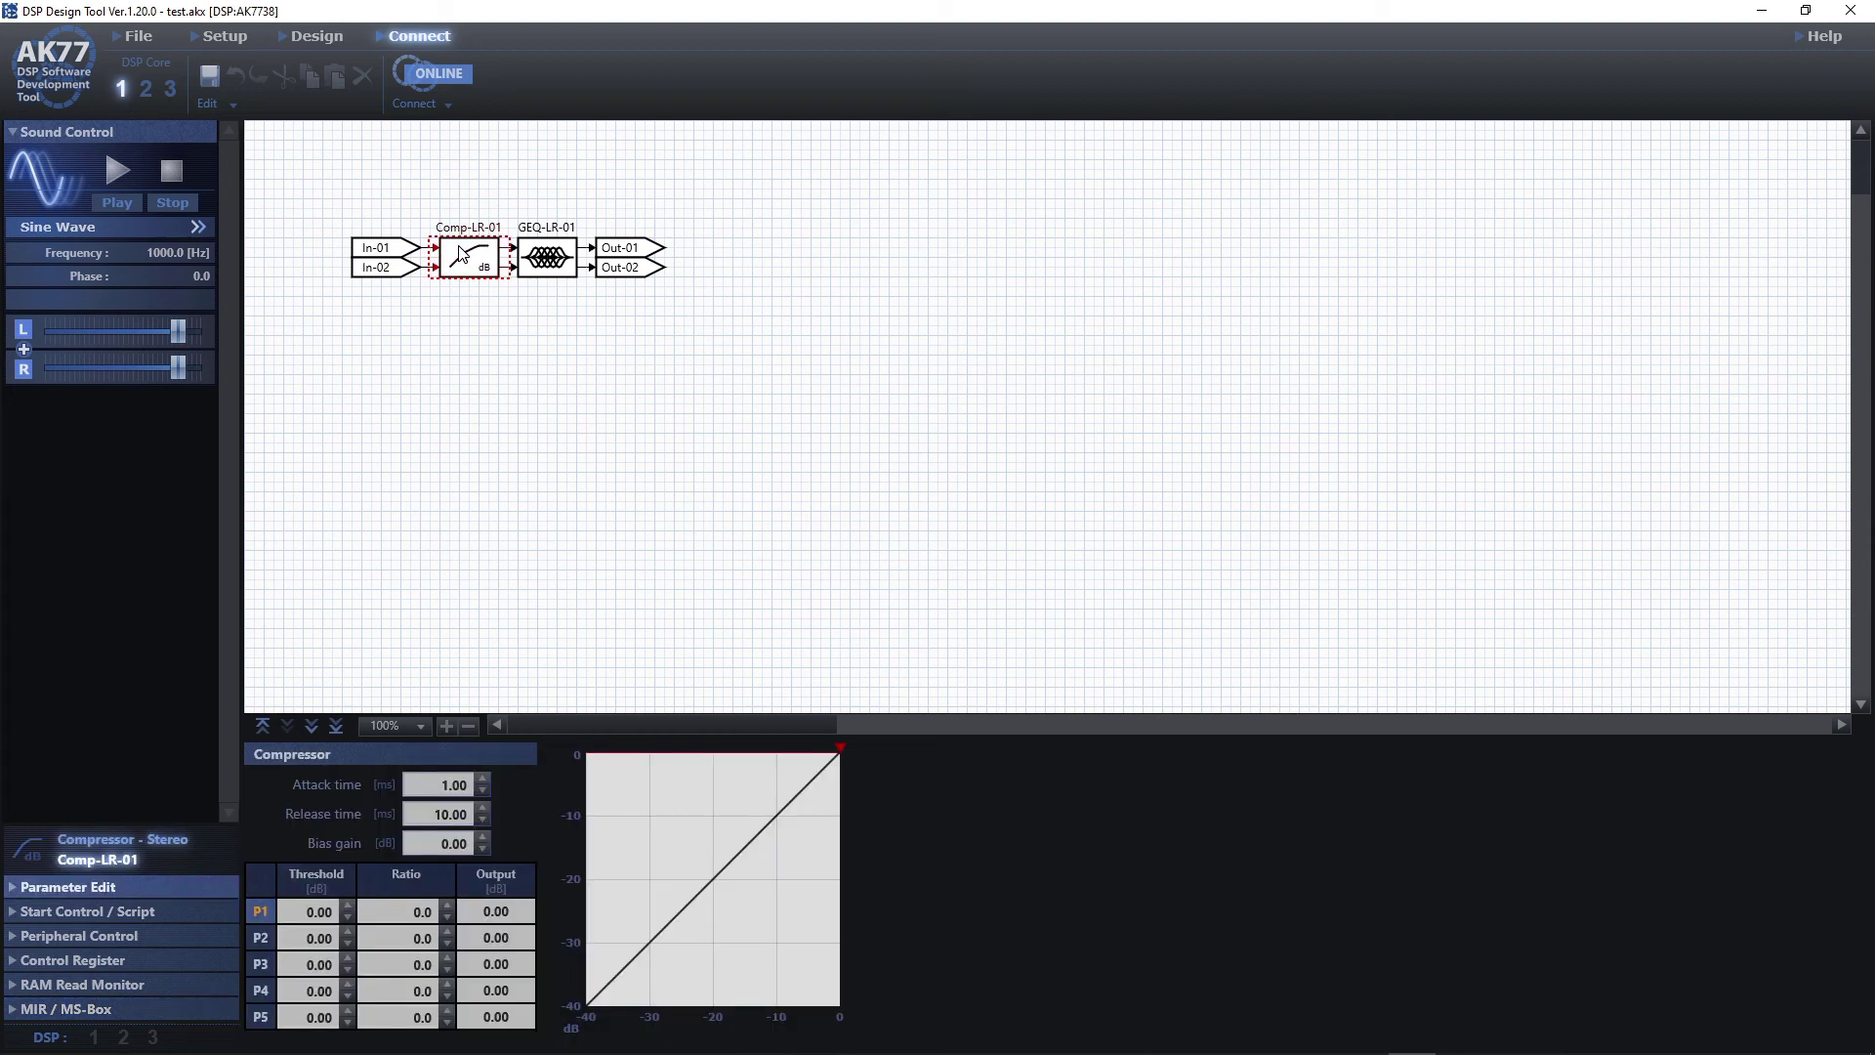
Set band F1 of the stereo graphic equalizer to an HPF with a frequency of 100 Hz.
left_click(547, 257)
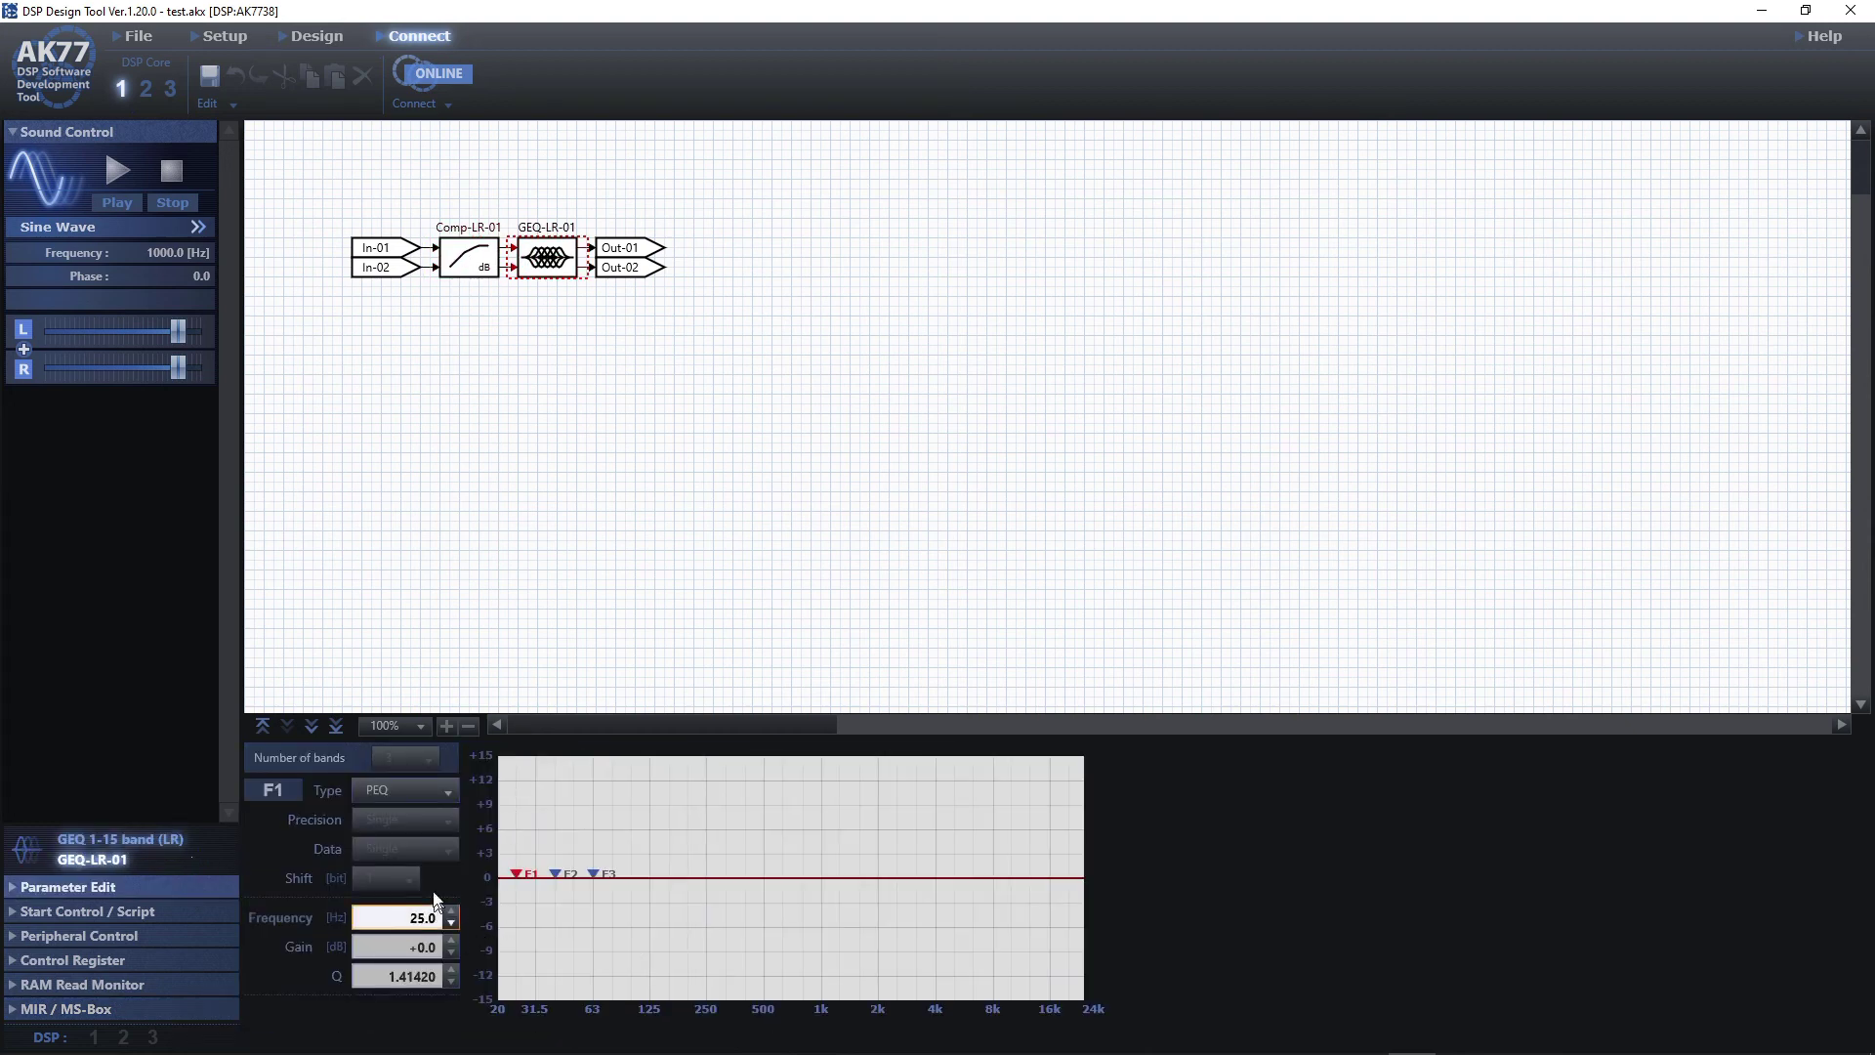
left_click(436, 785)
left_click(418, 852)
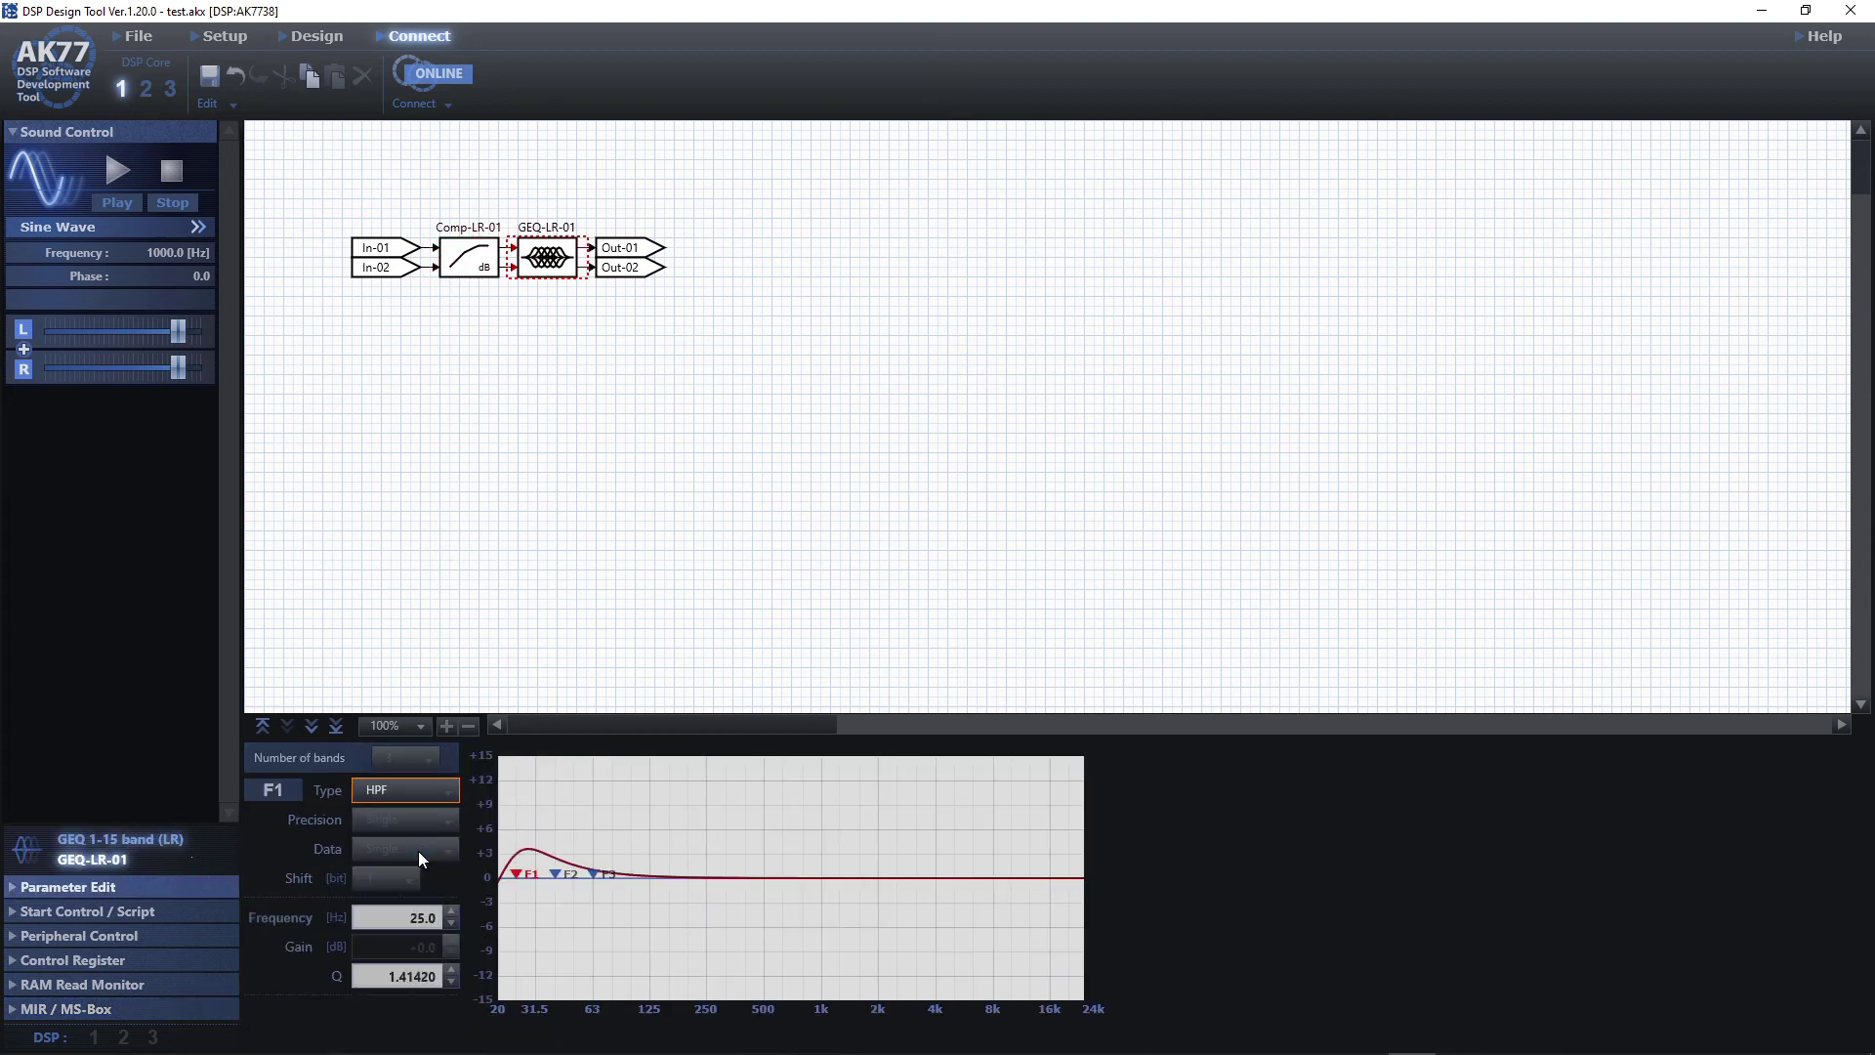
left_click(515, 879)
left_click(416, 919)
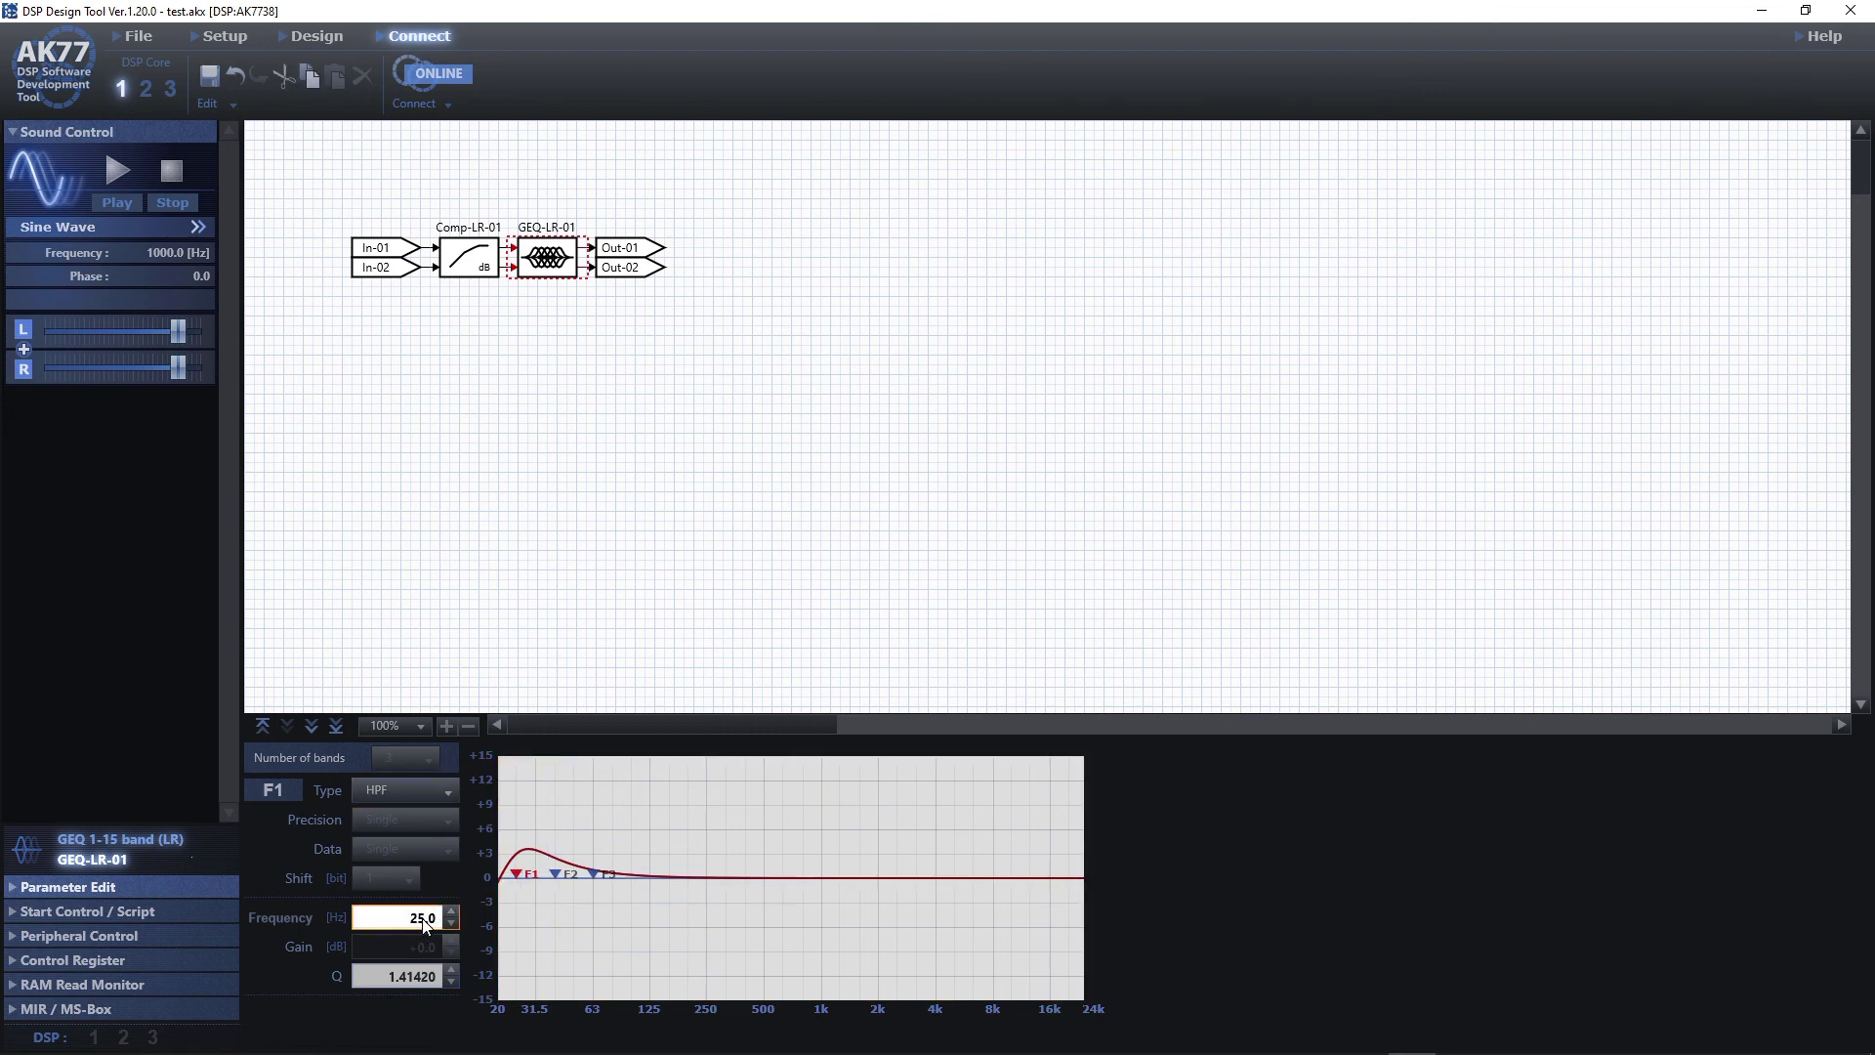
double_click(416, 918)
type("100hz")
key("Return")
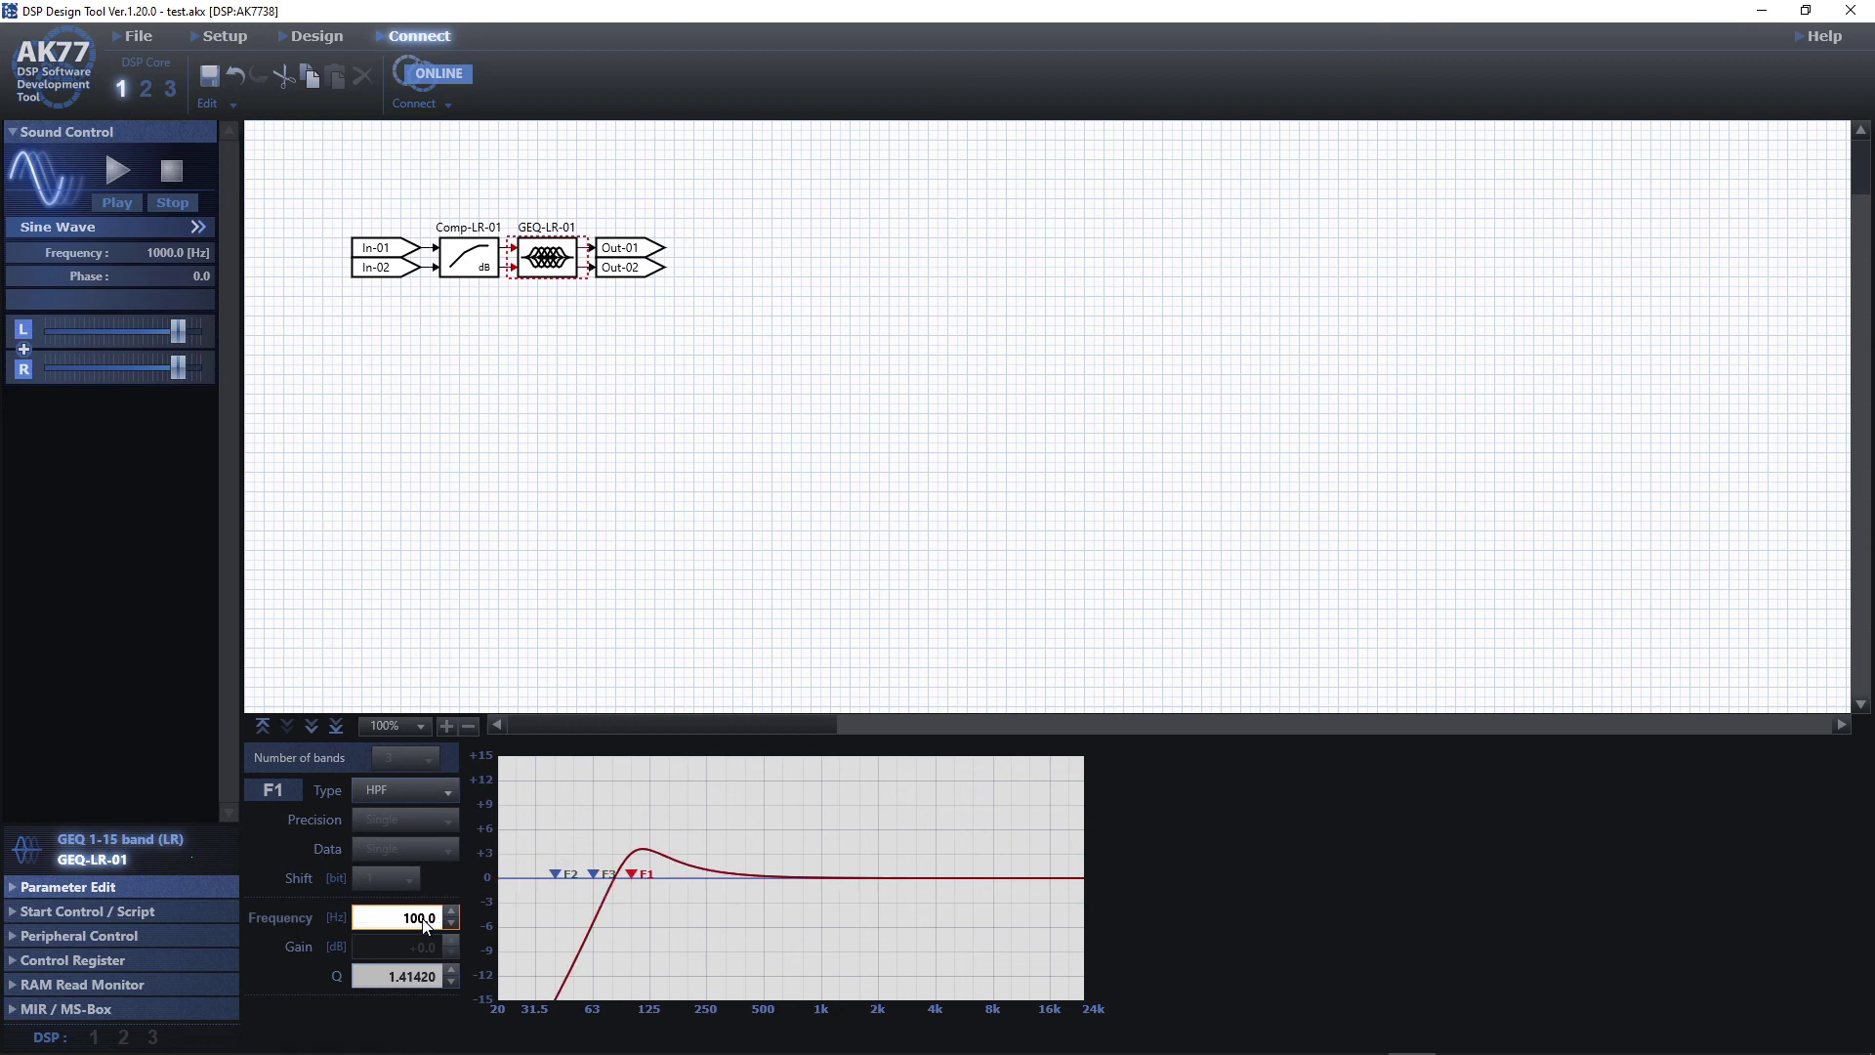
Set the compressor's P1 threshold to -10 dB and its ratio to 2.
left_click(469, 257)
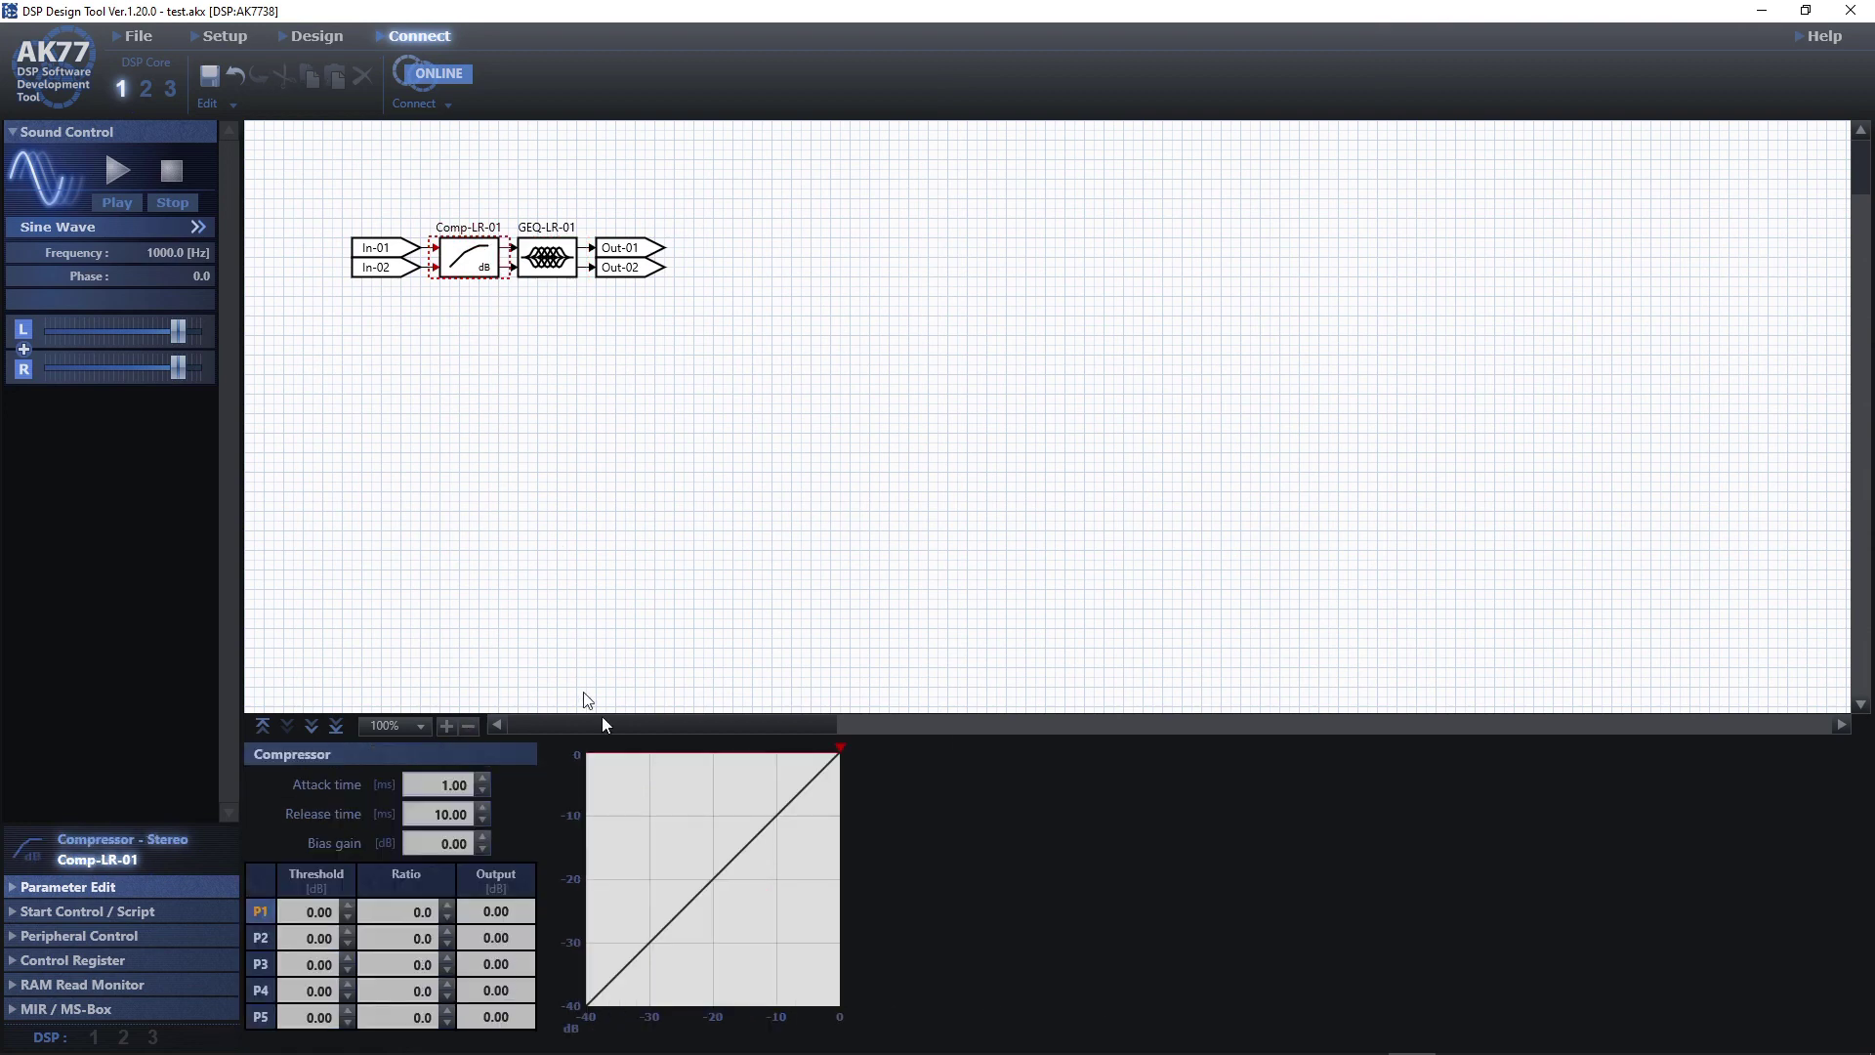
left_click_drag(840, 752, 778, 811)
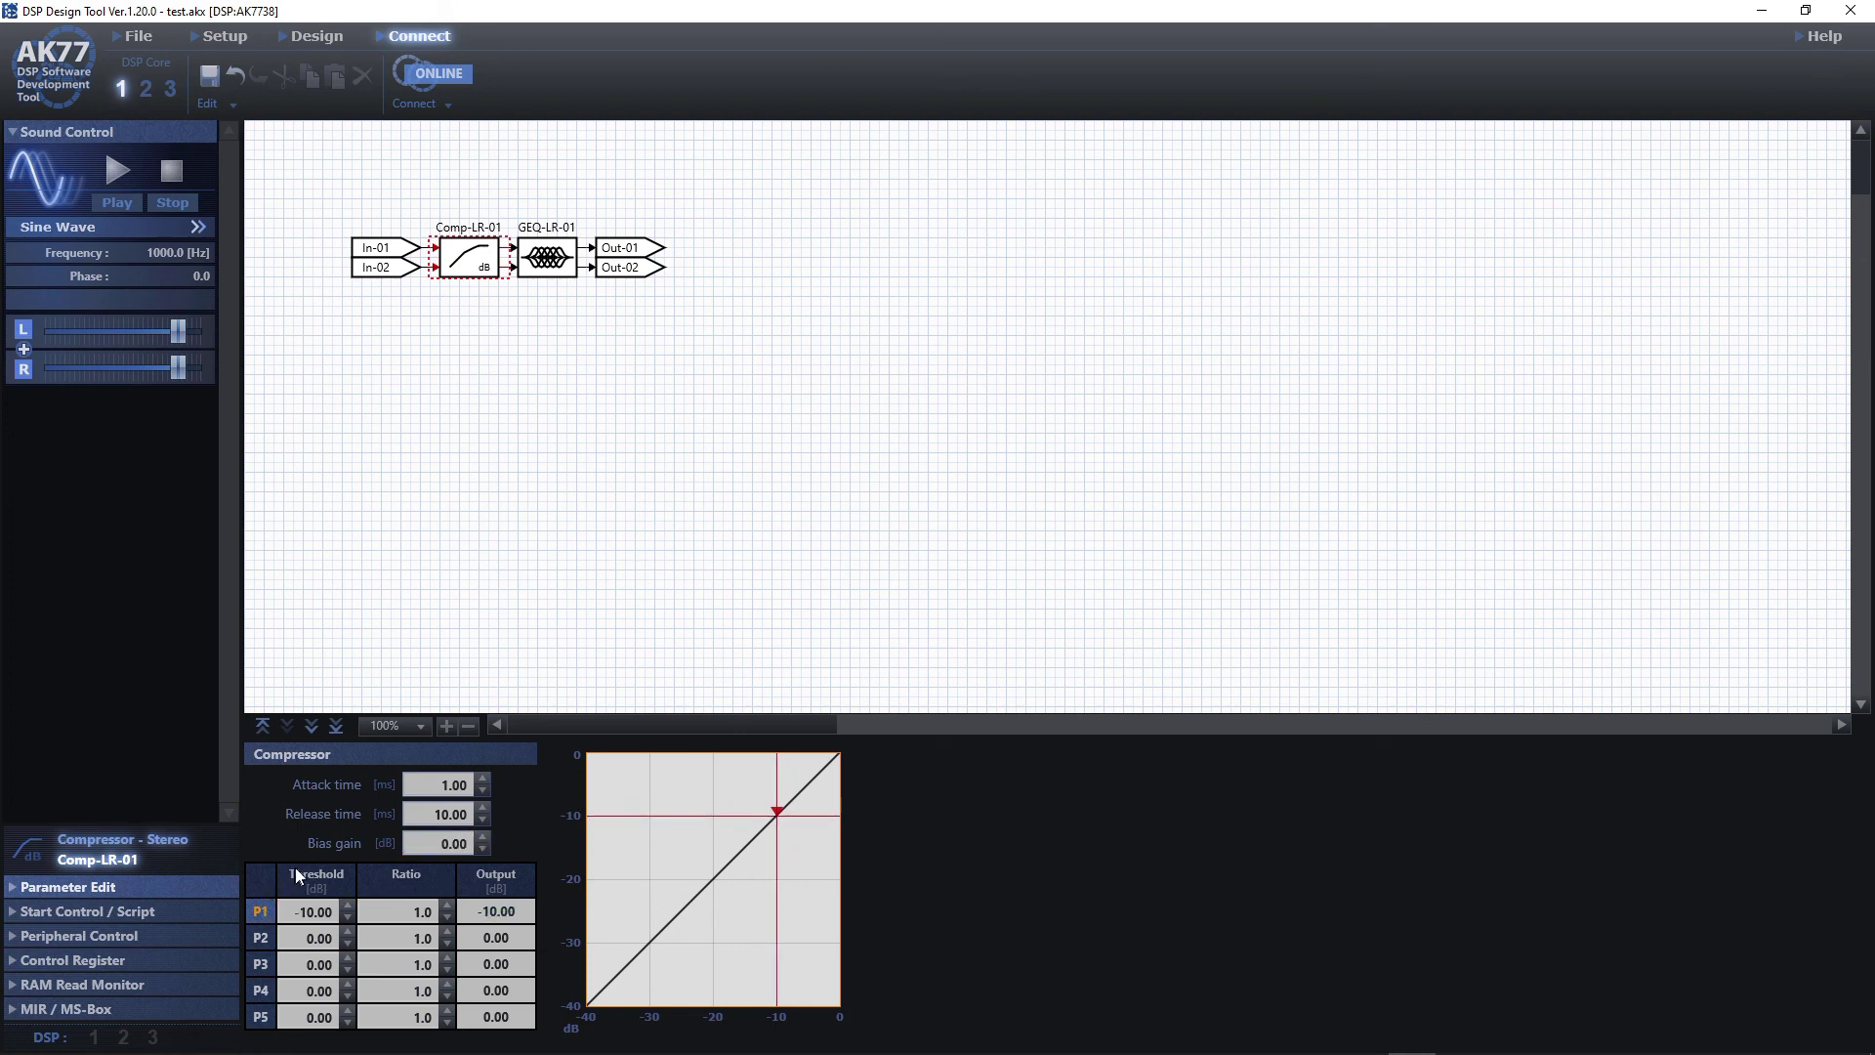
left_click(420, 912)
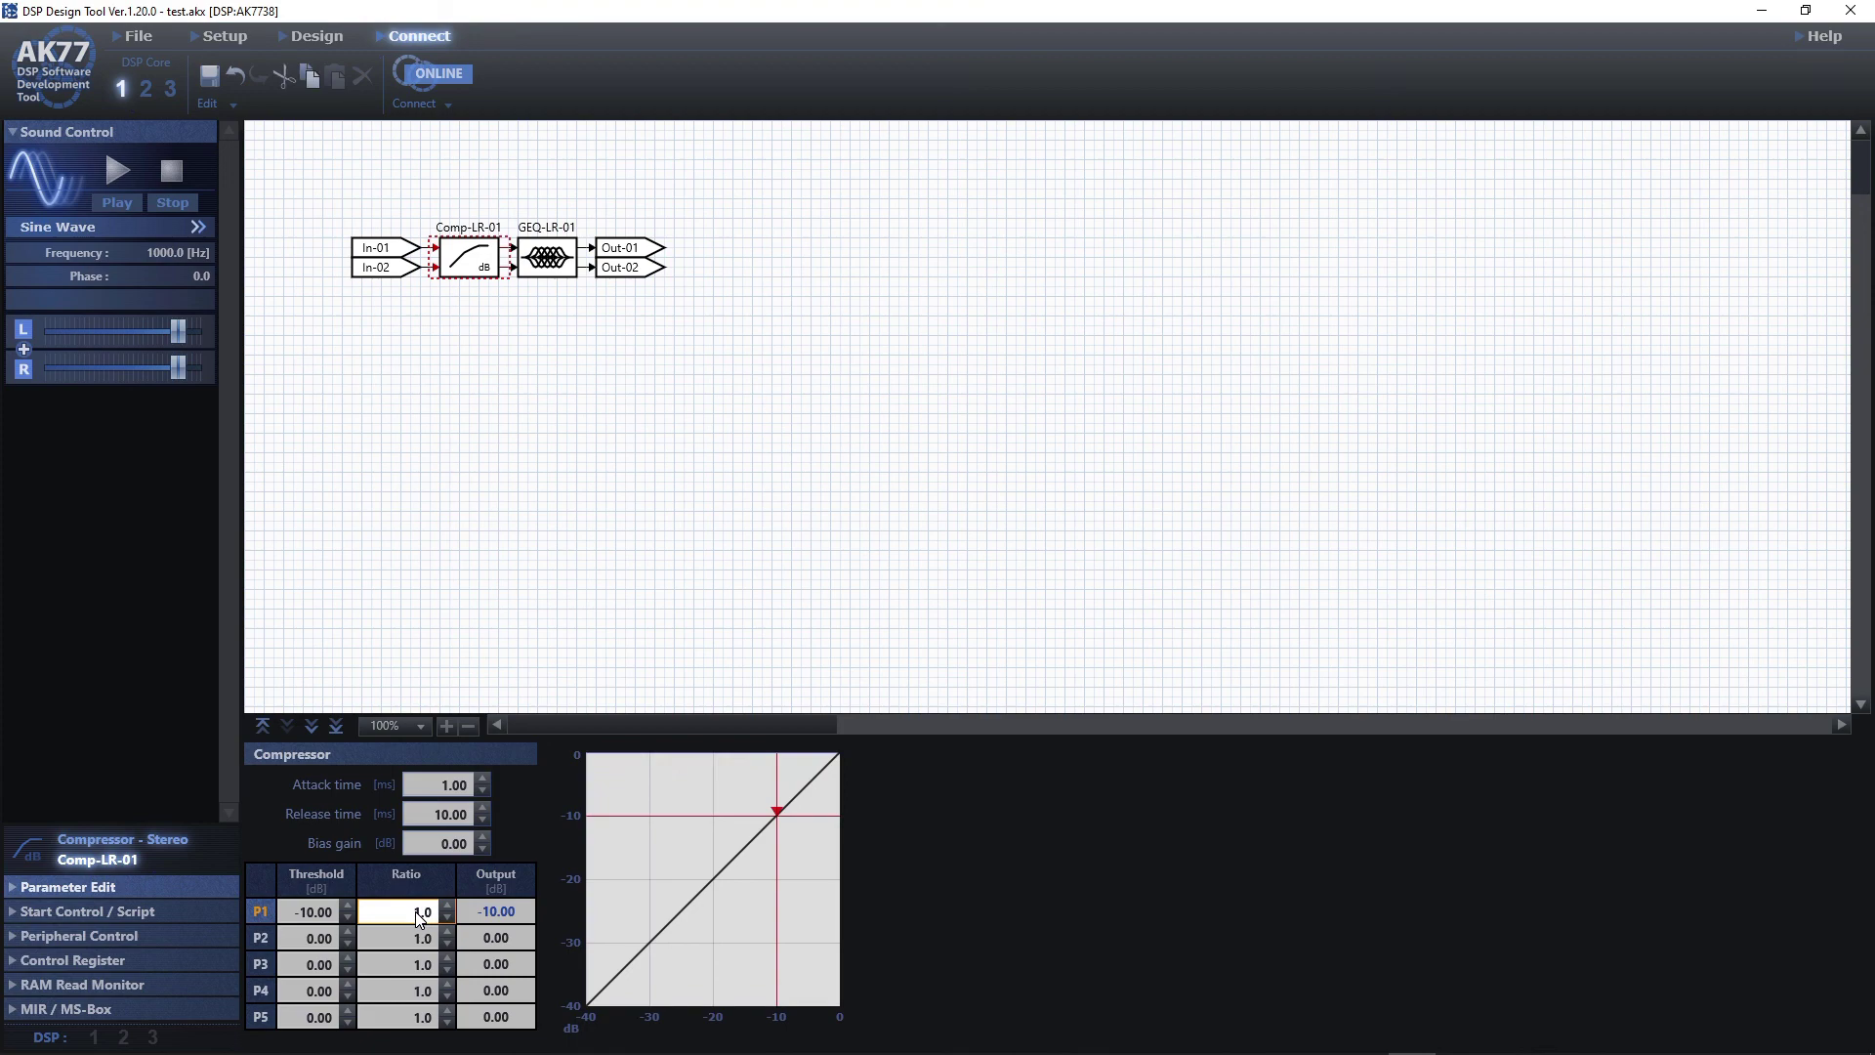
key("BackSpace")
key("BackSpace")
key("BackSpace")
type("2")
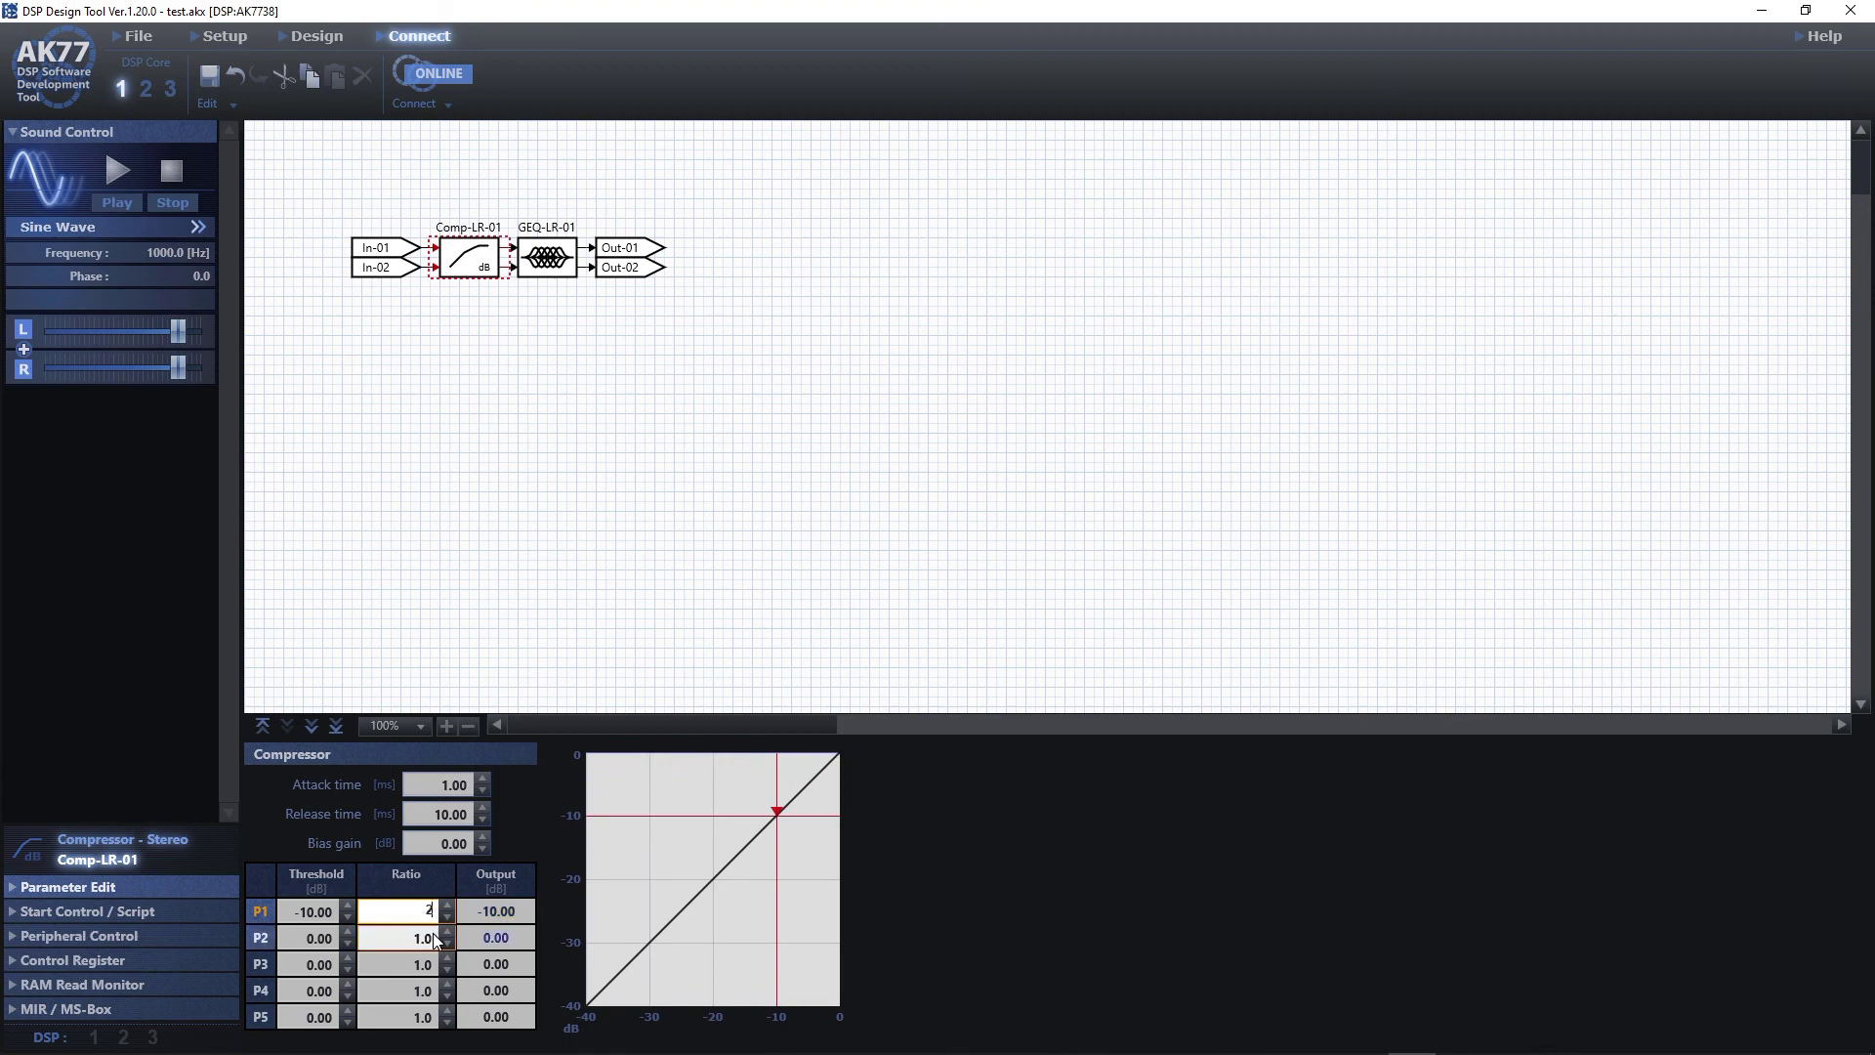
key("Return")
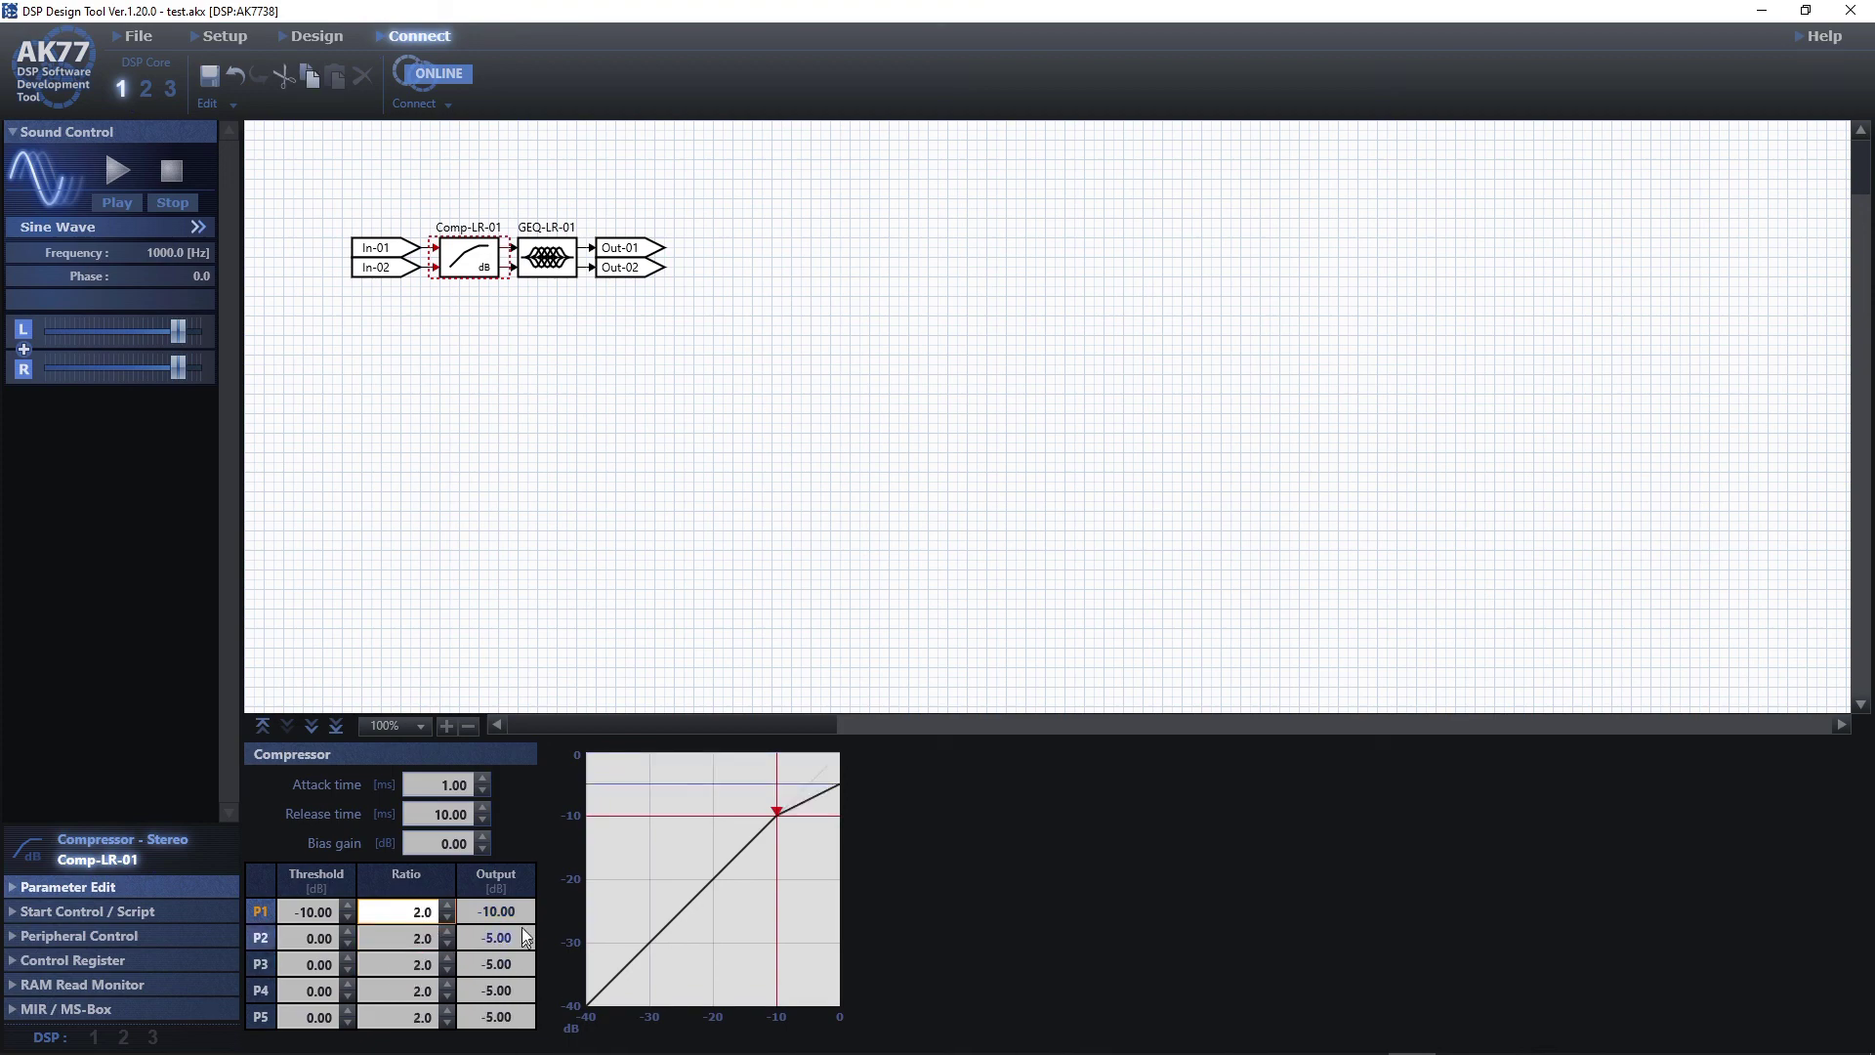